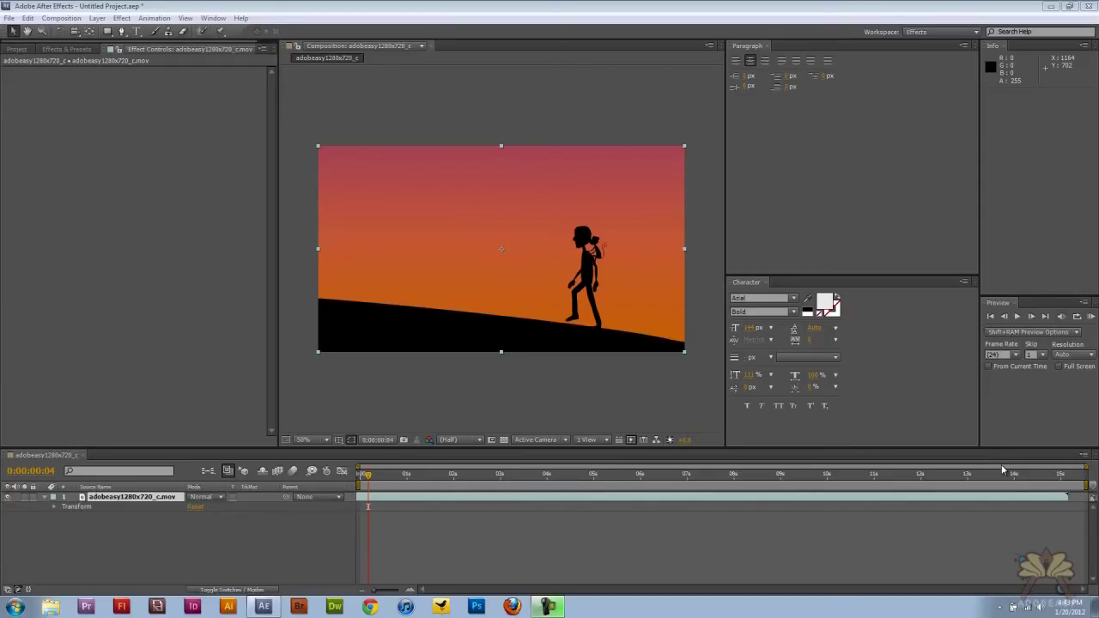
Step: Apply the Block Dissolve transition to the video clip and set a 0% Transition Completion keyframe at 0:00:00:00
{"action": "left_click", "coordinate": [66, 49]}
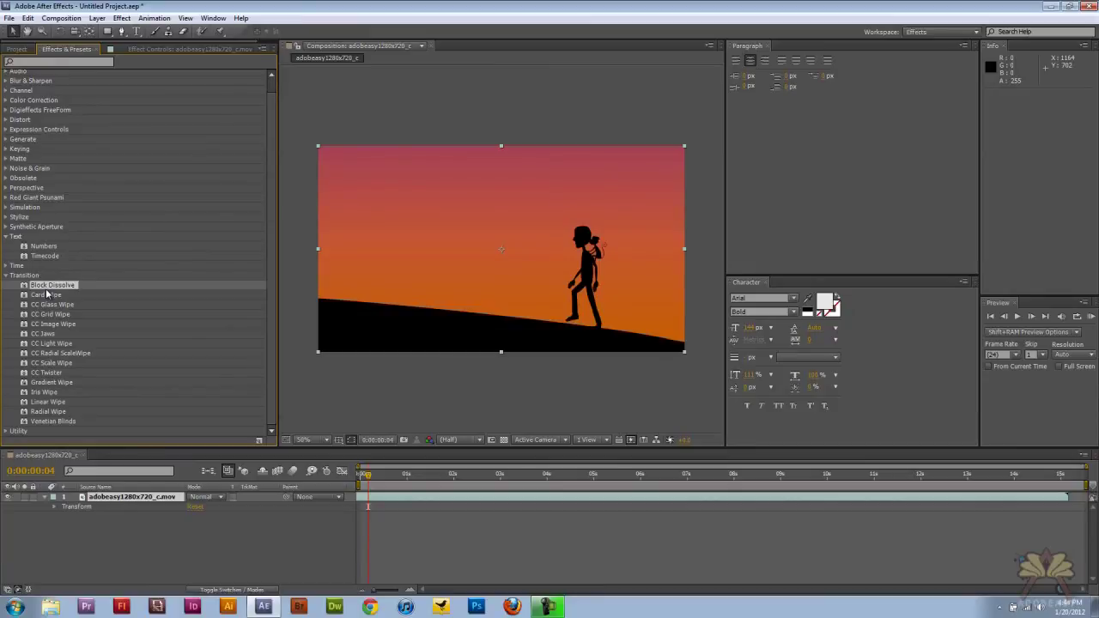
{"action": "left_click_drag", "start_coordinate": [50, 295], "coordinate": [109, 505]}
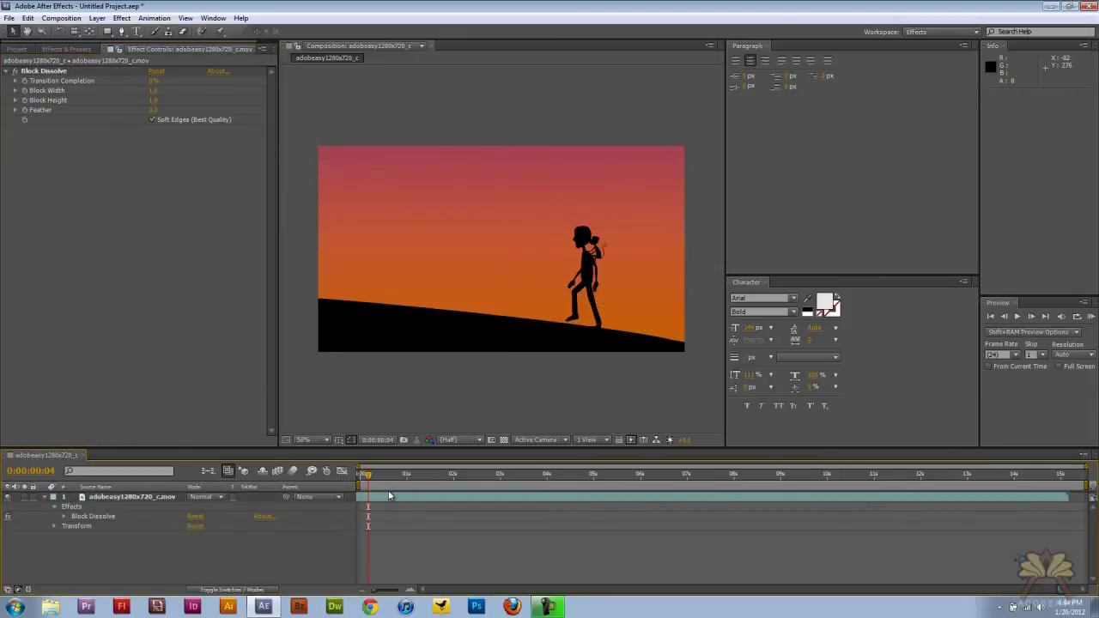
{"action": "left_click_drag", "start_coordinate": [368, 477], "coordinate": [357, 479]}
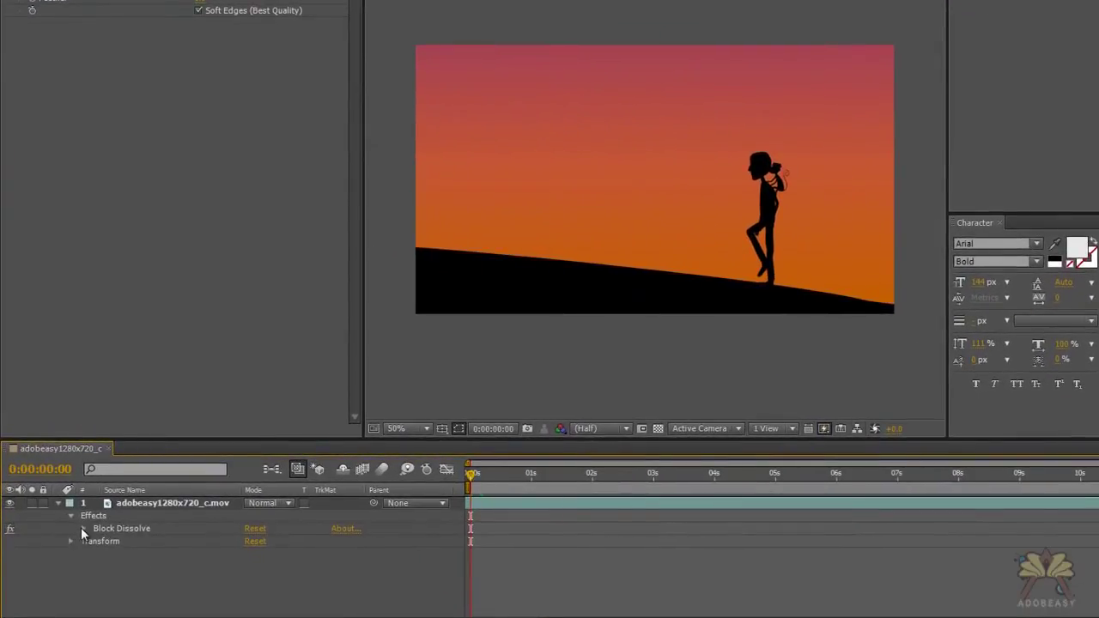
{"action": "left_click", "coordinate": [83, 528]}
{"action": "left_click", "coordinate": [109, 541]}
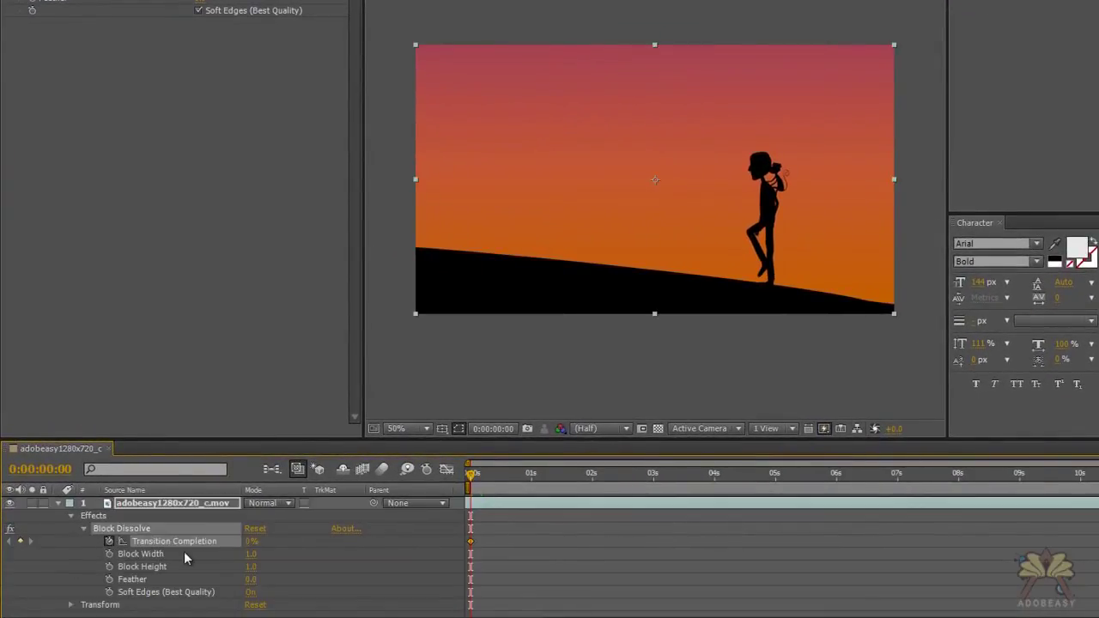
Step: Keyframe Block Dissolve's Transition Completion at about 47% at 0:00:00:19 and raise it to 100% at 0:00:01:15
{"action": "left_click_drag", "start_coordinate": [483, 477], "coordinate": [514, 475]}
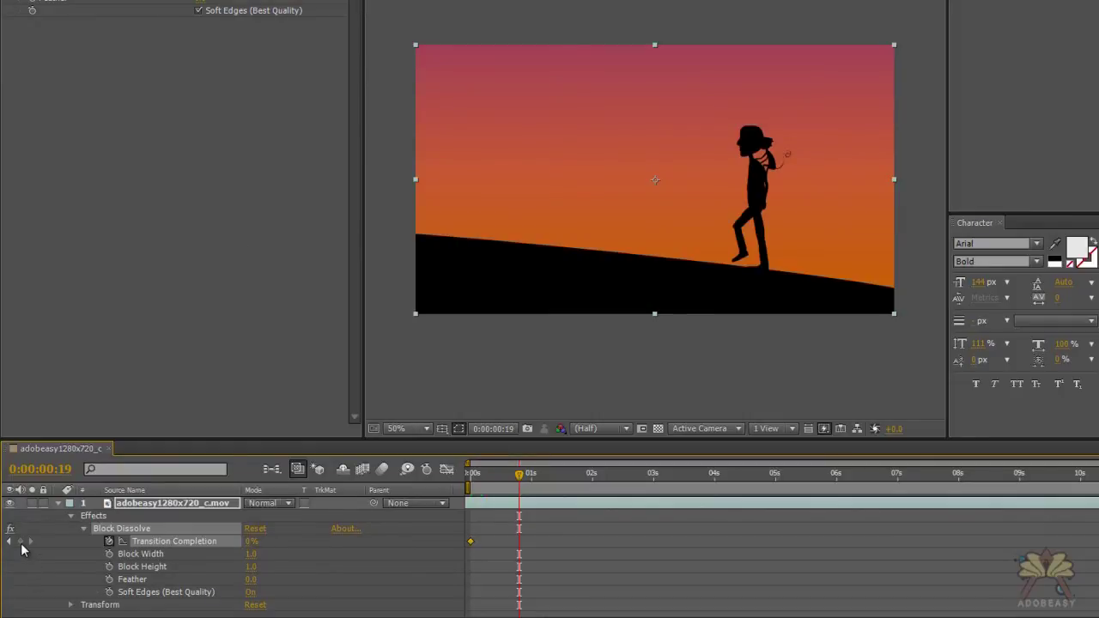
{"action": "left_click_drag", "start_coordinate": [255, 542], "coordinate": [282, 542]}
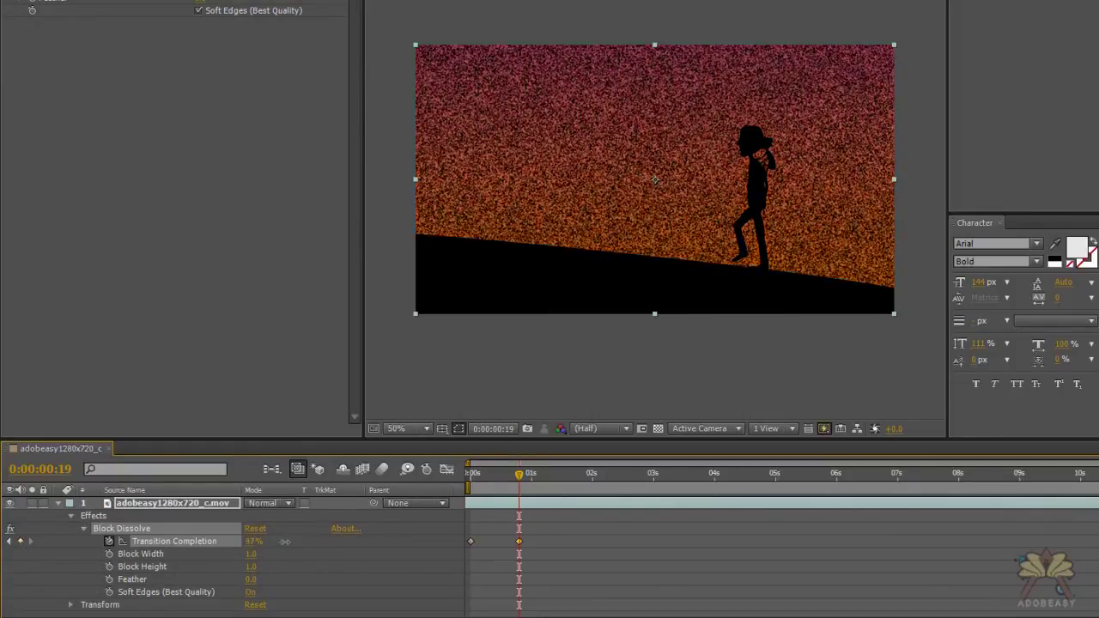
{"action": "left_click_drag", "start_coordinate": [519, 474], "coordinate": [570, 478]}
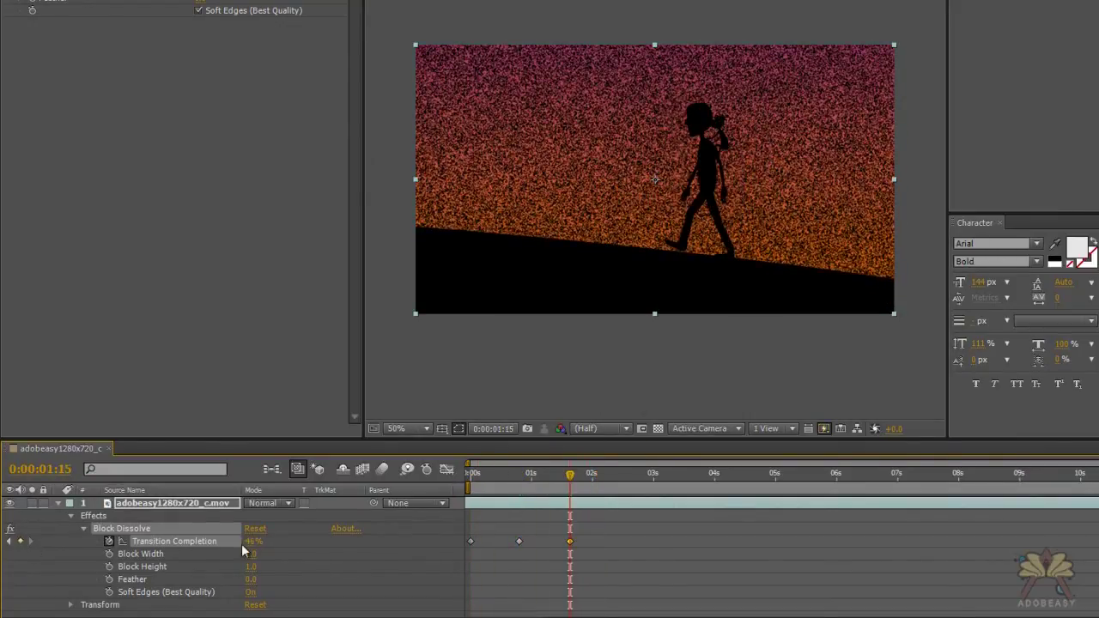
{"action": "left_click_drag", "start_coordinate": [254, 541], "coordinate": [297, 540]}
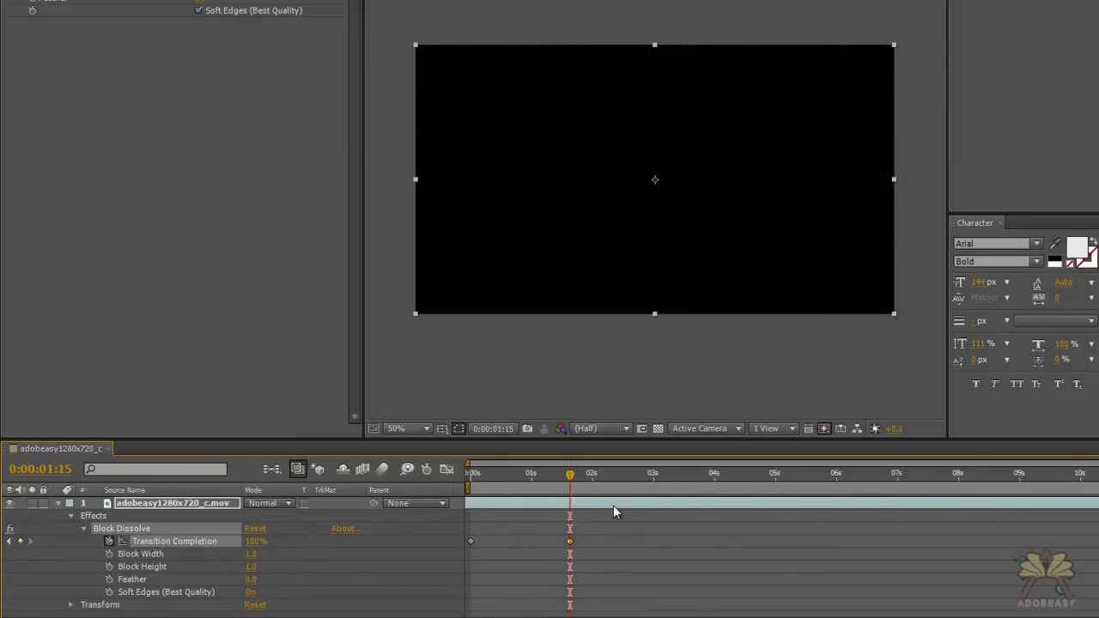
Step: Add a Transition Completion keyframe of 0% at 0:00:03:06 so the clip dissolves back in
{"action": "left_click_drag", "start_coordinate": [686, 487], "coordinate": [668, 485]}
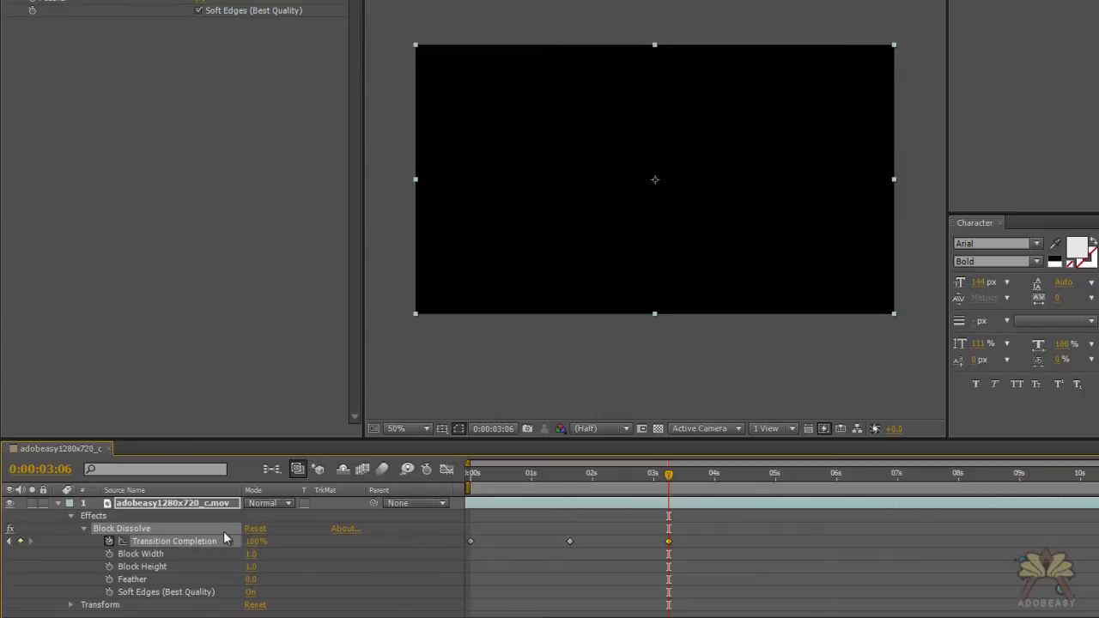
{"action": "left_click", "coordinate": [256, 542]}
{"action": "type", "text": "0"}
{"action": "key", "text": "Return"}
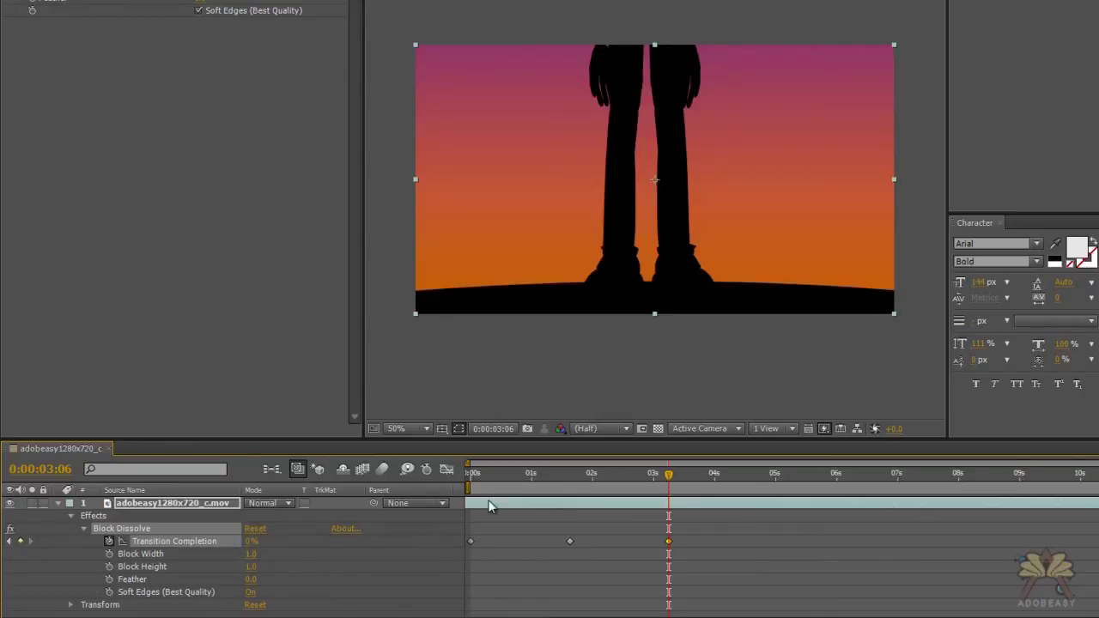
Step: Preview the dissolve in the timeline and shift the middle Transition Completion keyframe to 0:00:02:11
{"action": "left_click_drag", "start_coordinate": [499, 468], "coordinate": [470, 471]}
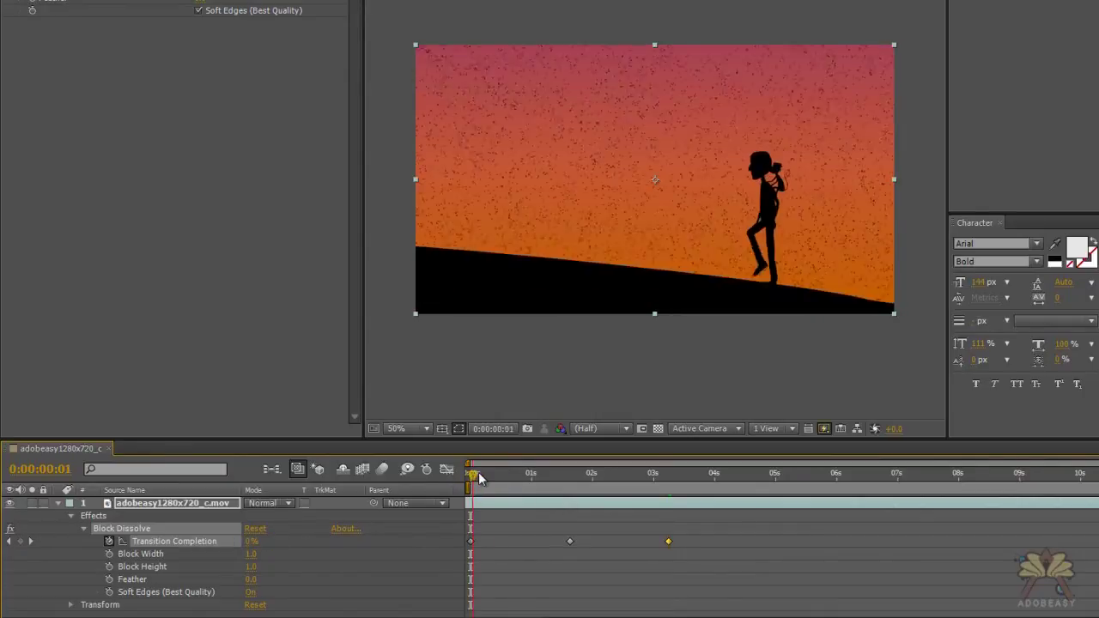
{"action": "left_click_drag", "start_coordinate": [470, 480], "coordinate": [720, 485]}
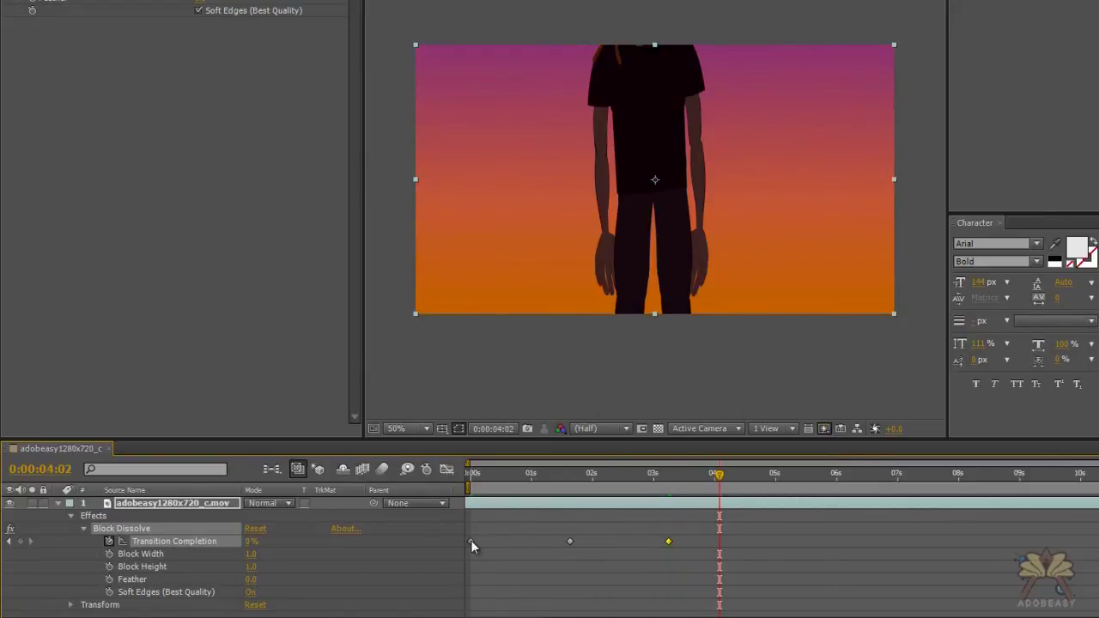
{"action": "left_click_drag", "start_coordinate": [568, 541], "coordinate": [621, 541]}
{"action": "left_click_drag", "start_coordinate": [484, 475], "coordinate": [709, 477]}
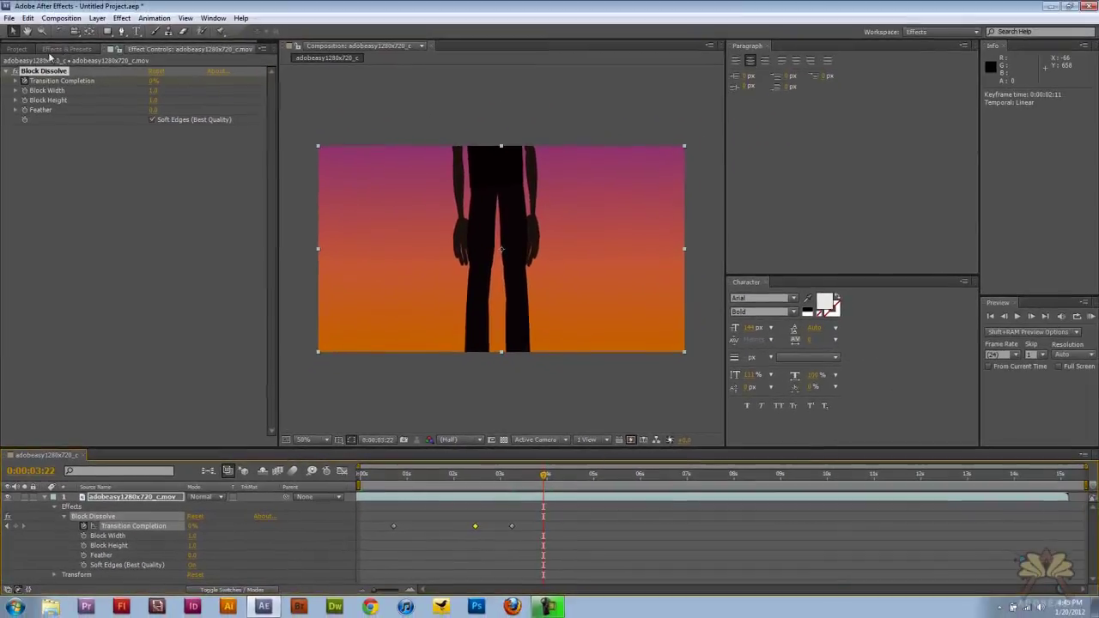
Step: Delete the Block Dissolve effect from the clip
{"action": "left_click", "coordinate": [45, 71]}
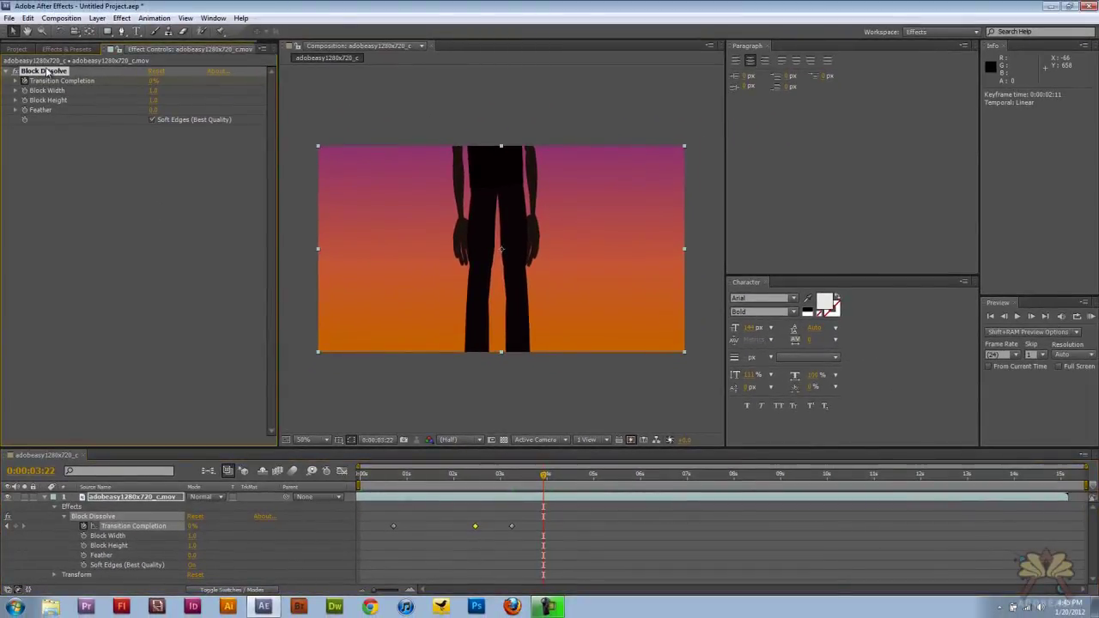
{"action": "key", "text": "Delete"}
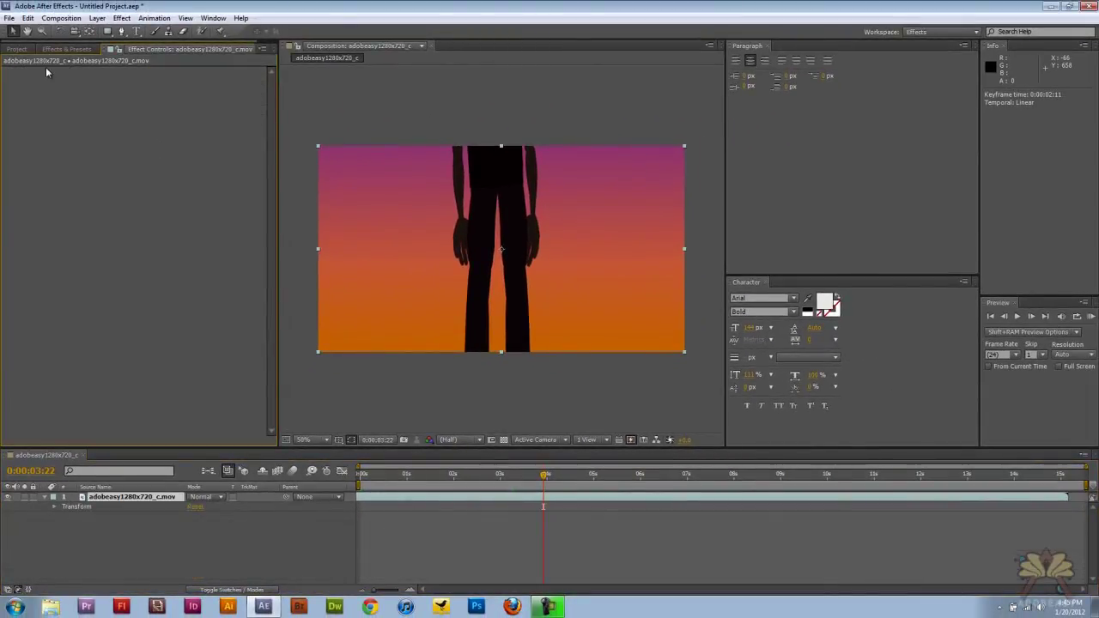
Step: Try the Card Wipe transition on the clip, then remove the effect
{"action": "left_click", "coordinate": [86, 51]}
{"action": "left_click_drag", "start_coordinate": [47, 296], "coordinate": [483, 252]}
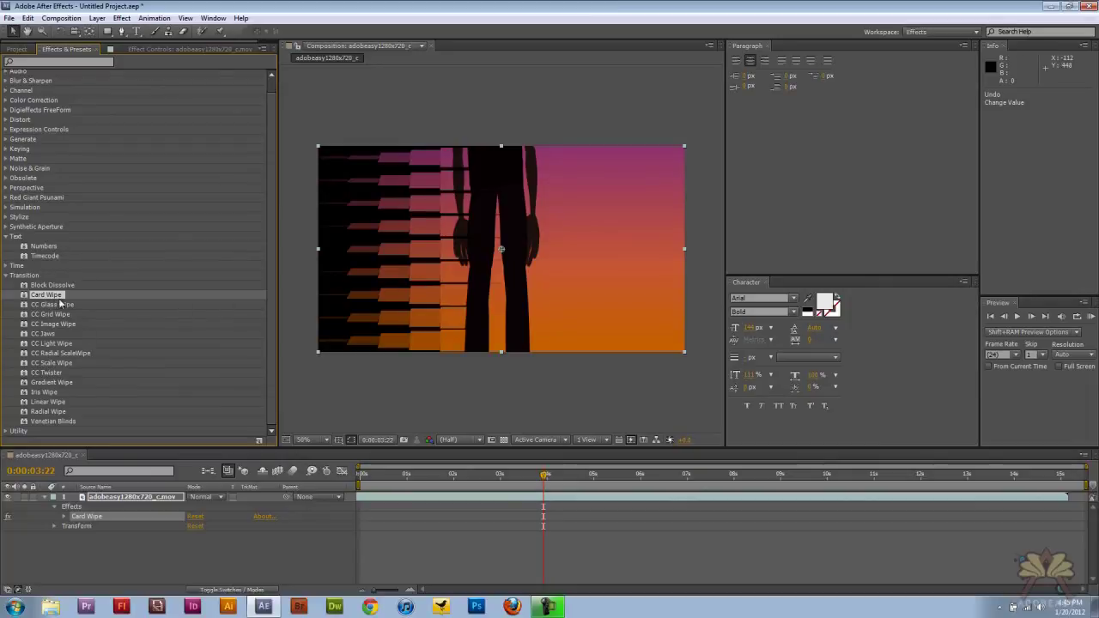
{"action": "left_click", "coordinate": [50, 305]}
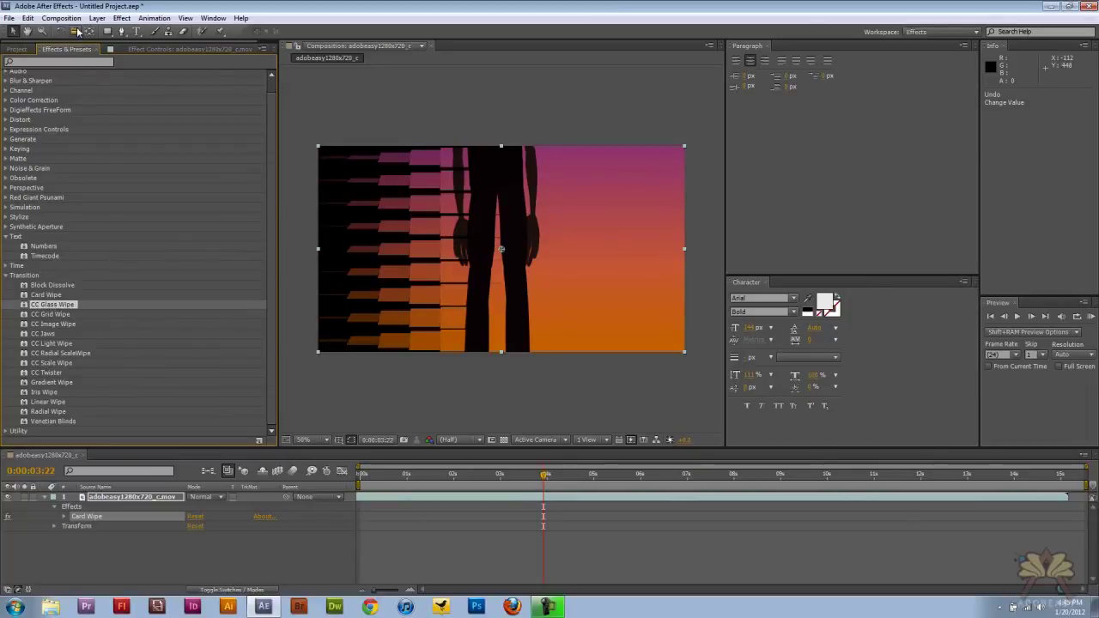
{"action": "left_click", "coordinate": [155, 49]}
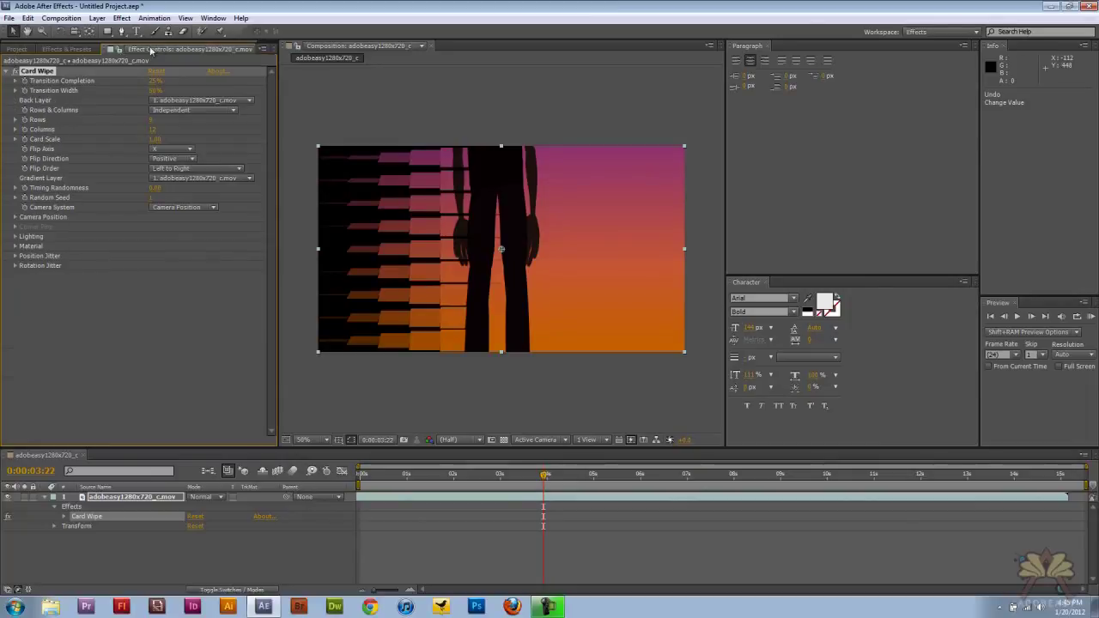
{"action": "key", "text": "Delete"}
Step: Apply CC Glass Wipe to the clip, test its Completion at about 0:00:05:19, and delete the effect
{"action": "left_click", "coordinate": [66, 49]}
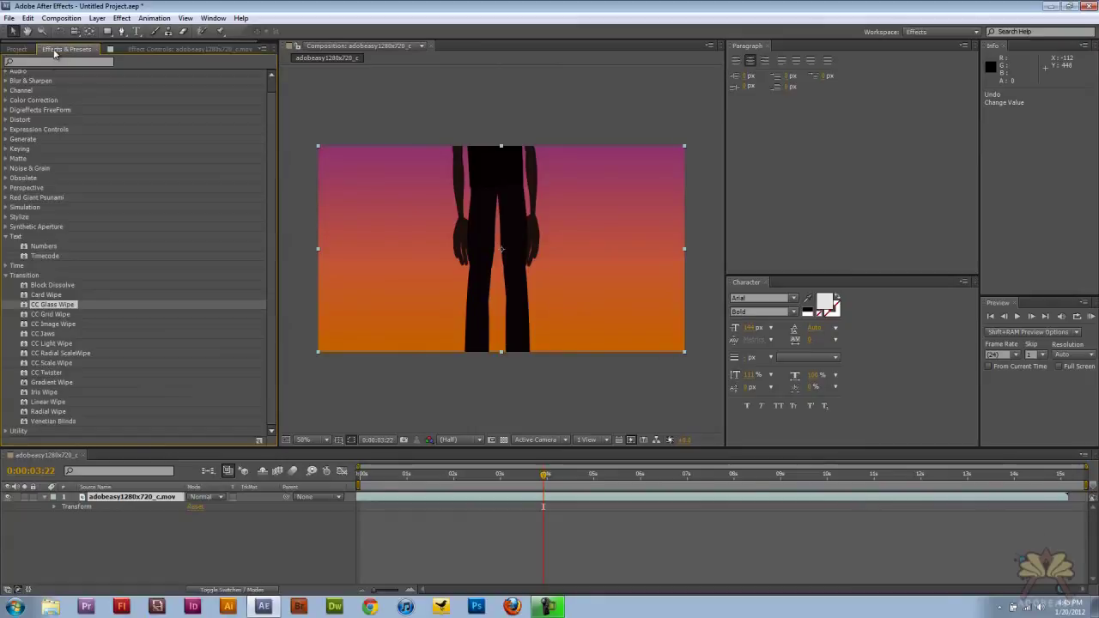
{"action": "left_click", "coordinate": [49, 315]}
{"action": "left_click_drag", "start_coordinate": [50, 305], "coordinate": [526, 294]}
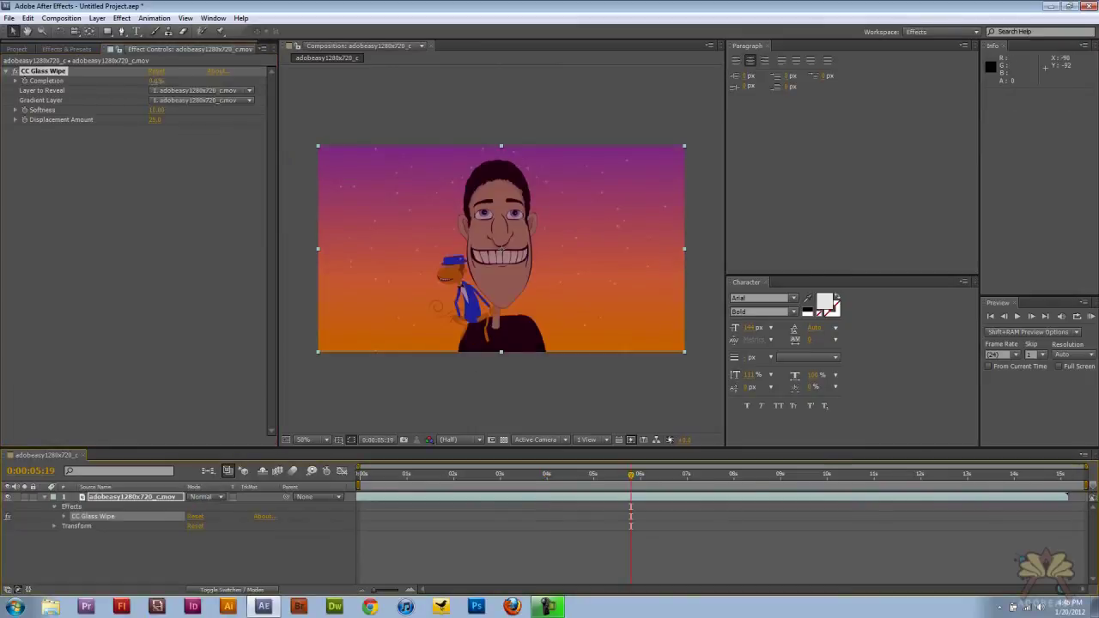
{"action": "left_click_drag", "start_coordinate": [209, 87], "coordinate": [220, 87]}
{"action": "left_click_drag", "start_coordinate": [605, 478], "coordinate": [631, 477]}
{"action": "left_click", "coordinate": [43, 71]}
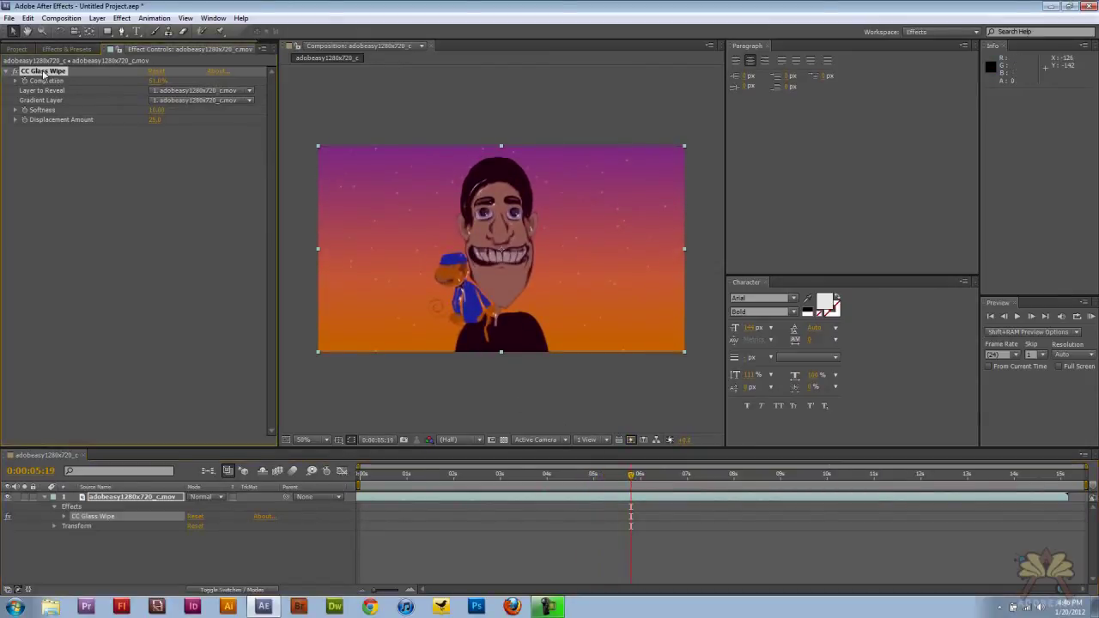
{"action": "key", "text": "Delete"}
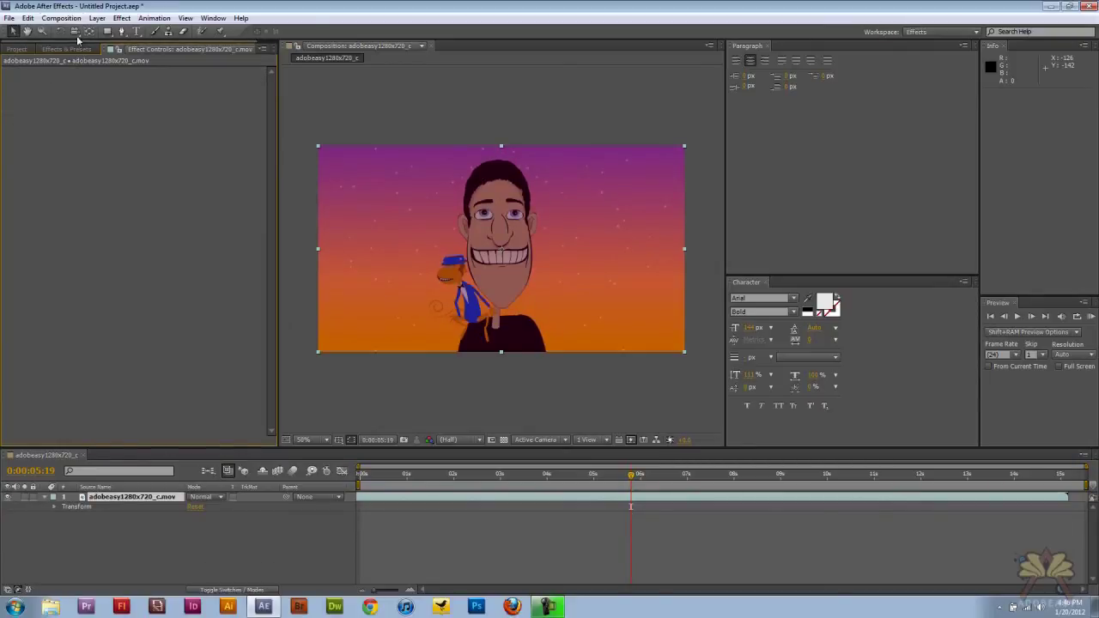
Step: Try CC Grid Wipe on the clip, undo the test value change, and delete the effect
{"action": "left_click", "coordinate": [66, 49]}
{"action": "left_click_drag", "start_coordinate": [50, 314], "coordinate": [175, 87]}
{"action": "key", "text": "ctrl+z"}
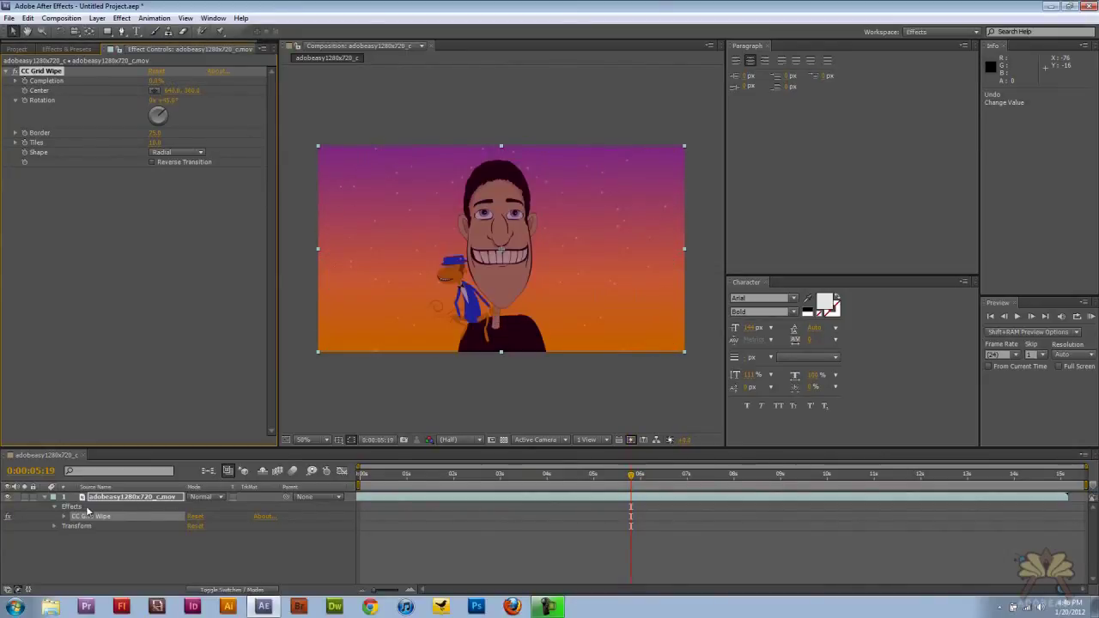
{"action": "key", "text": "Delete"}
Step: Apply CC Image Wipe to the clip, test different Completion amounts, and delete the effect
{"action": "left_click", "coordinate": [60, 49]}
{"action": "double_click", "coordinate": [68, 323]}
{"action": "left_click_drag", "start_coordinate": [156, 81], "coordinate": [189, 84]}
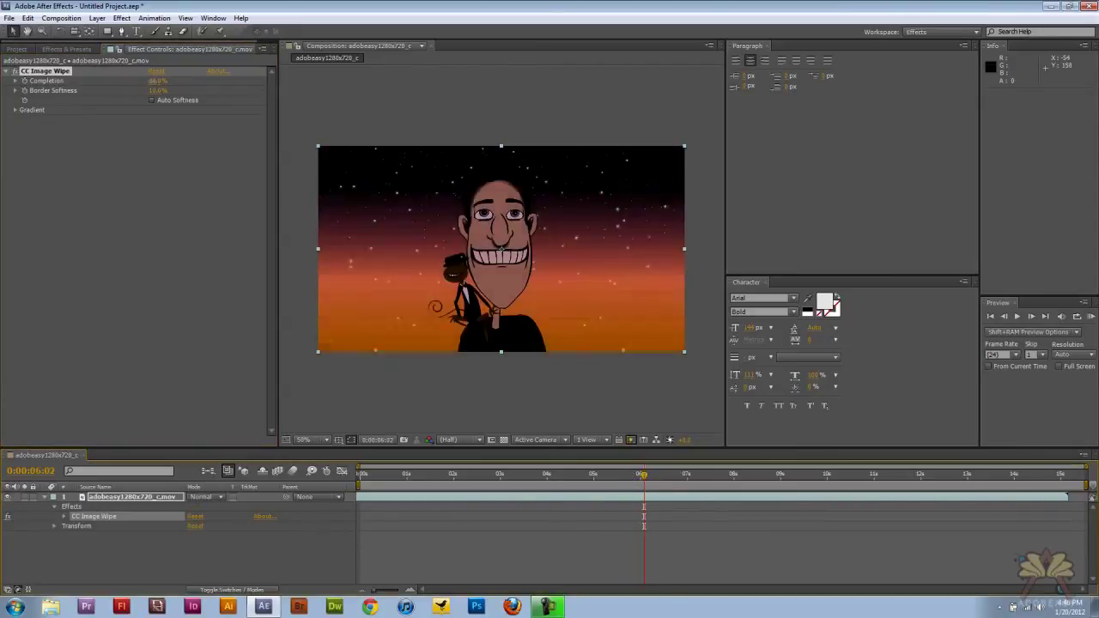
{"action": "left_click_drag", "start_coordinate": [184, 84], "coordinate": [184, 83]}
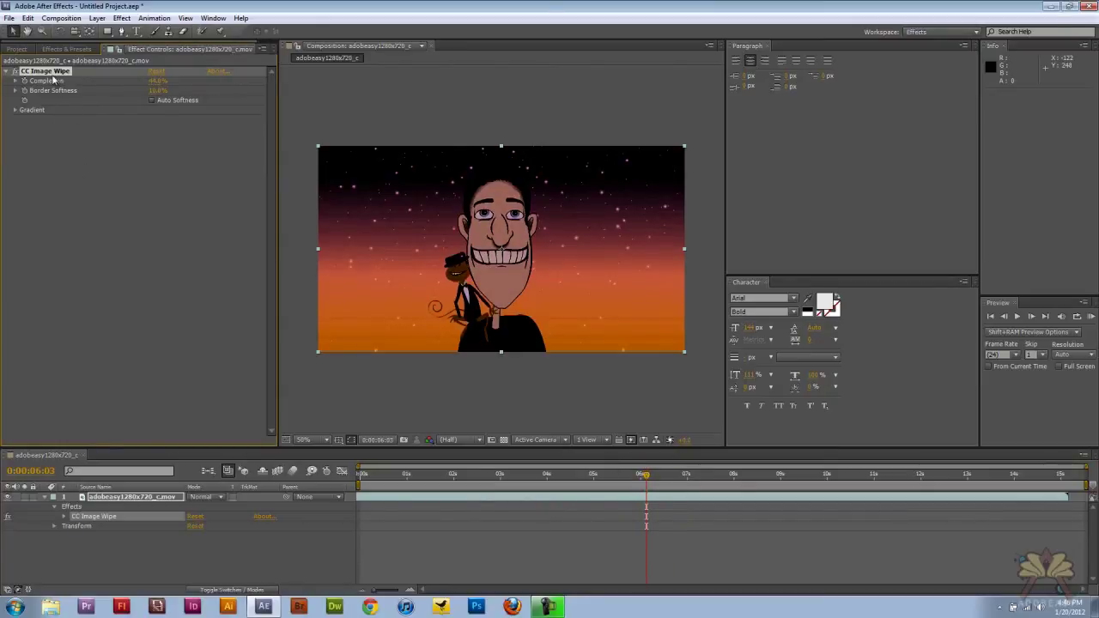
{"action": "left_click_drag", "start_coordinate": [642, 478], "coordinate": [676, 487]}
{"action": "key", "text": "Delete"}
Step: Apply CC Jaws to the clip, test its Completion at 0:00:03:12, and delete the effect
{"action": "left_click", "coordinate": [66, 48]}
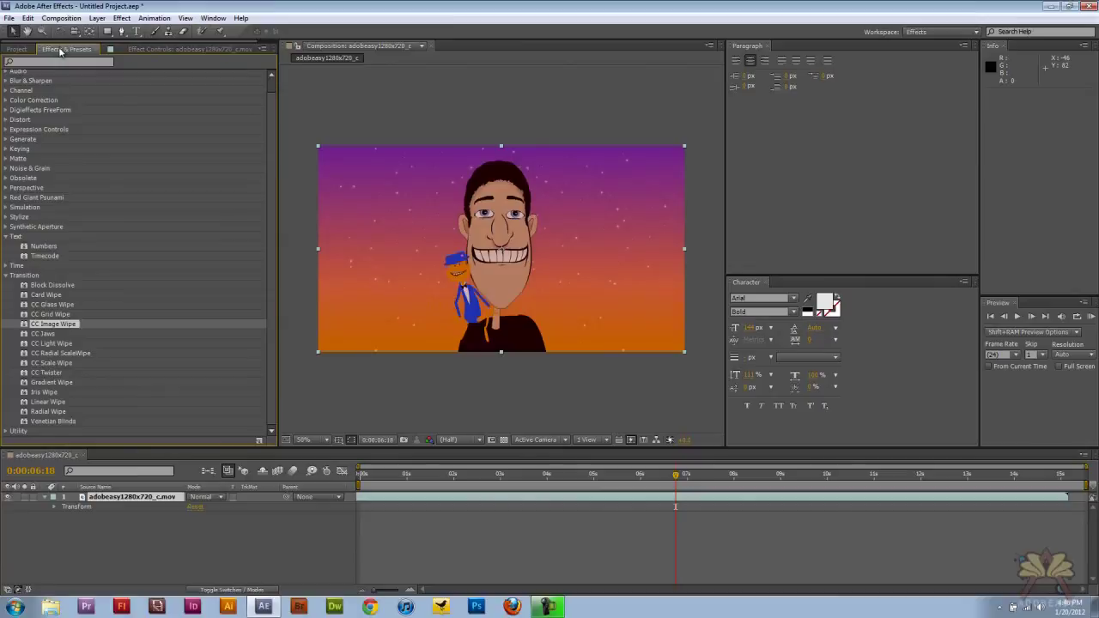
{"action": "left_click", "coordinate": [49, 338]}
{"action": "left_click_drag", "start_coordinate": [50, 337], "coordinate": [485, 288]}
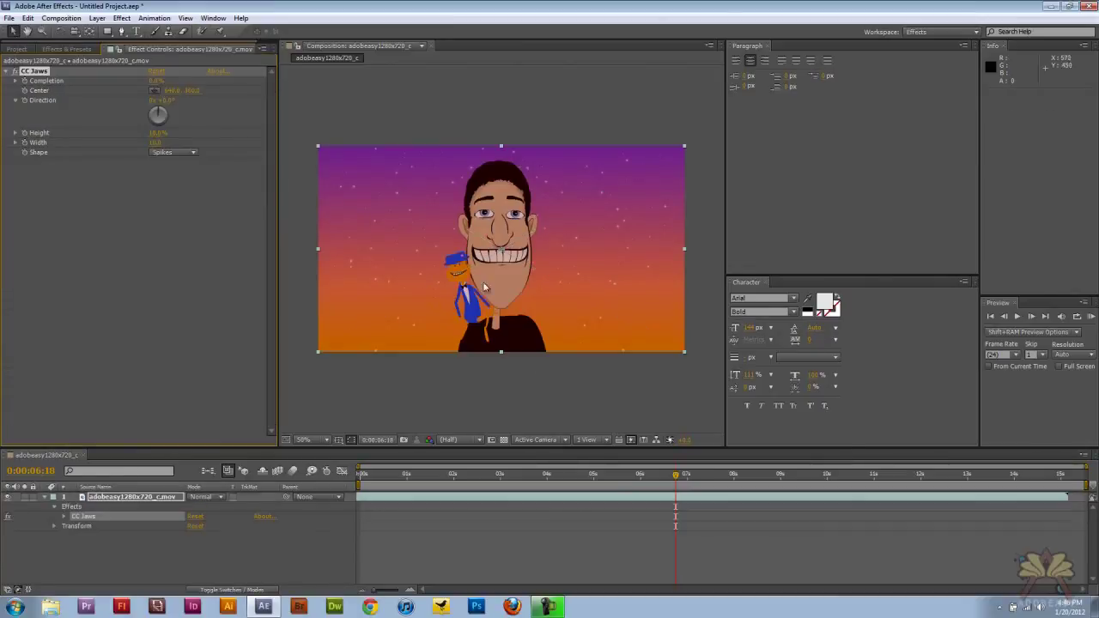
{"action": "left_click_drag", "start_coordinate": [479, 477], "coordinate": [524, 476]}
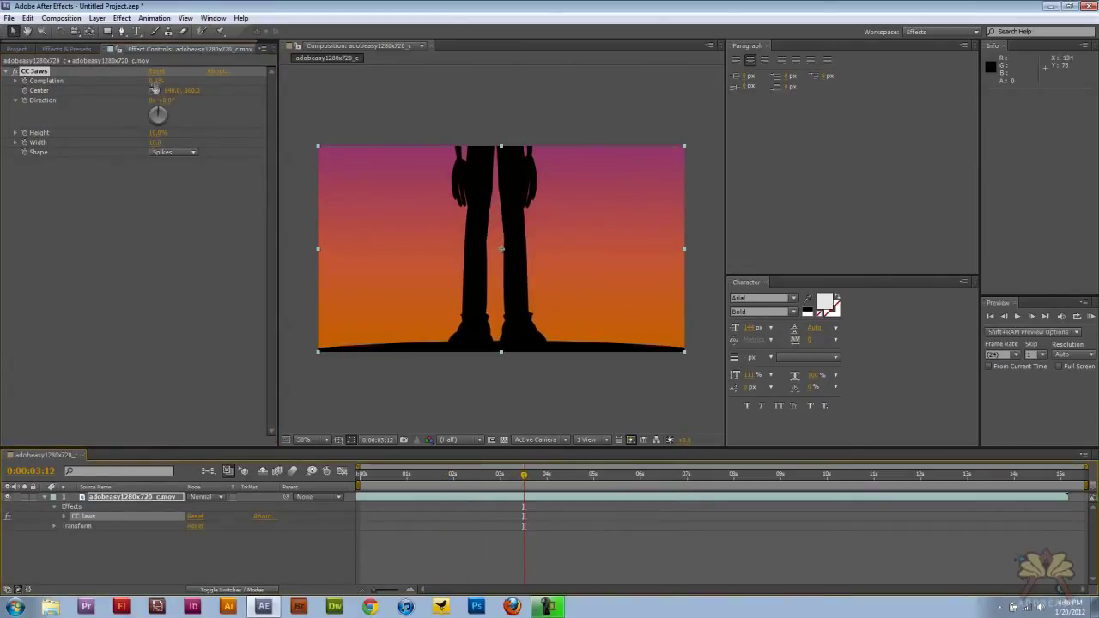
{"action": "left_click_drag", "start_coordinate": [154, 81], "coordinate": [118, 76]}
{"action": "key", "text": "Delete"}
Step: Apply CC Light Wipe to the clip, try Completion at about 18% with the center in the upper-right sky, and delete the effect
{"action": "left_click", "coordinate": [66, 49]}
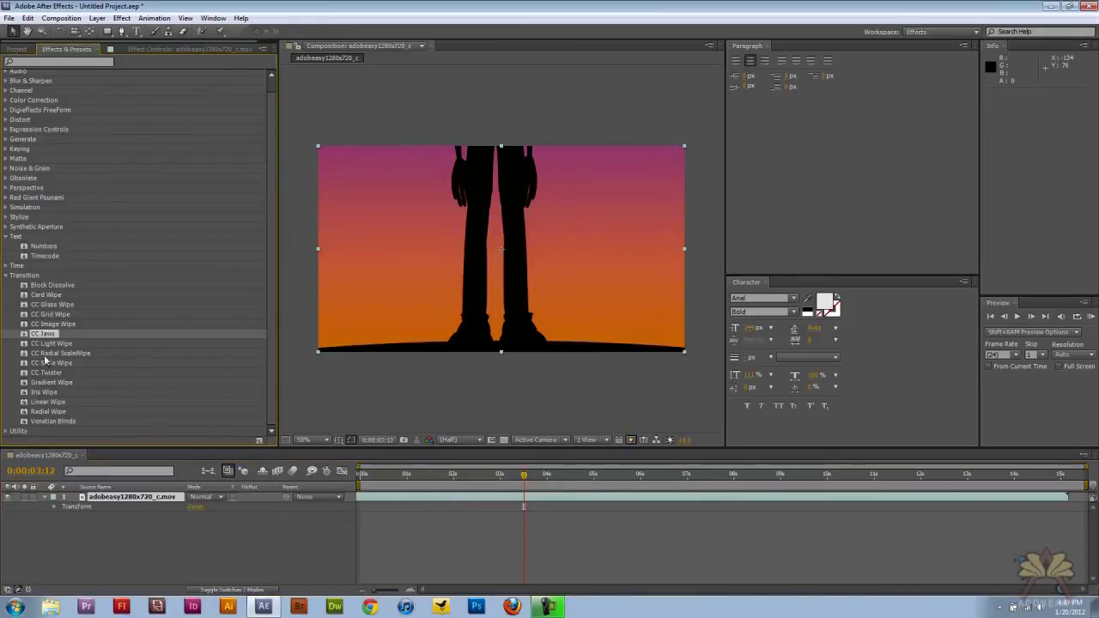
{"action": "left_click_drag", "start_coordinate": [56, 345], "coordinate": [67, 343]}
{"action": "left_click_drag", "start_coordinate": [276, 313], "coordinate": [416, 267]}
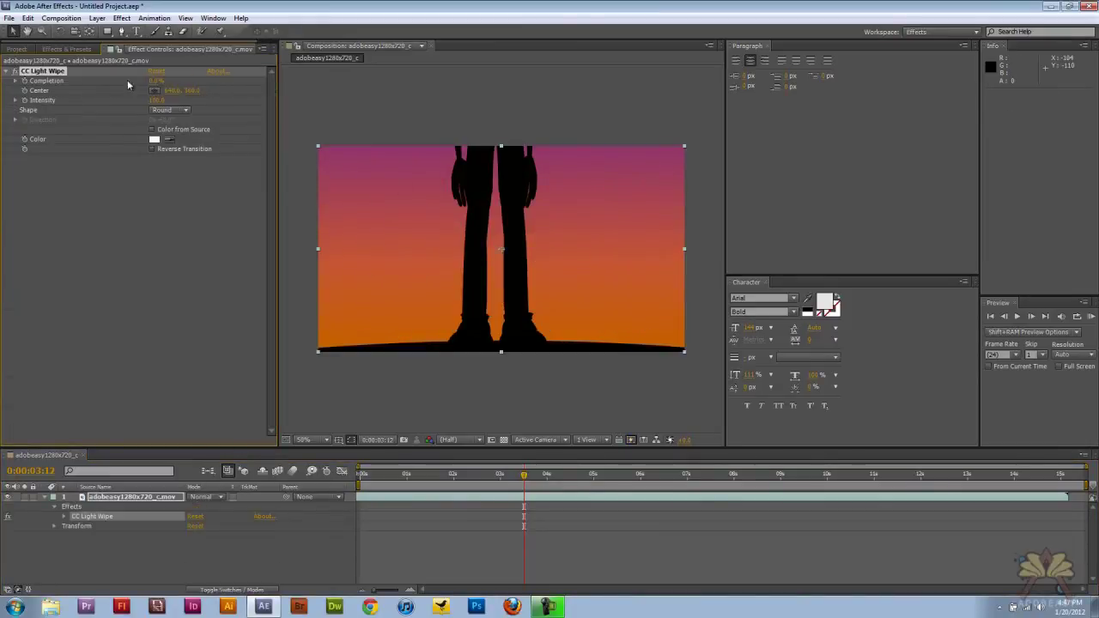
{"action": "left_click_drag", "start_coordinate": [157, 80], "coordinate": [182, 86]}
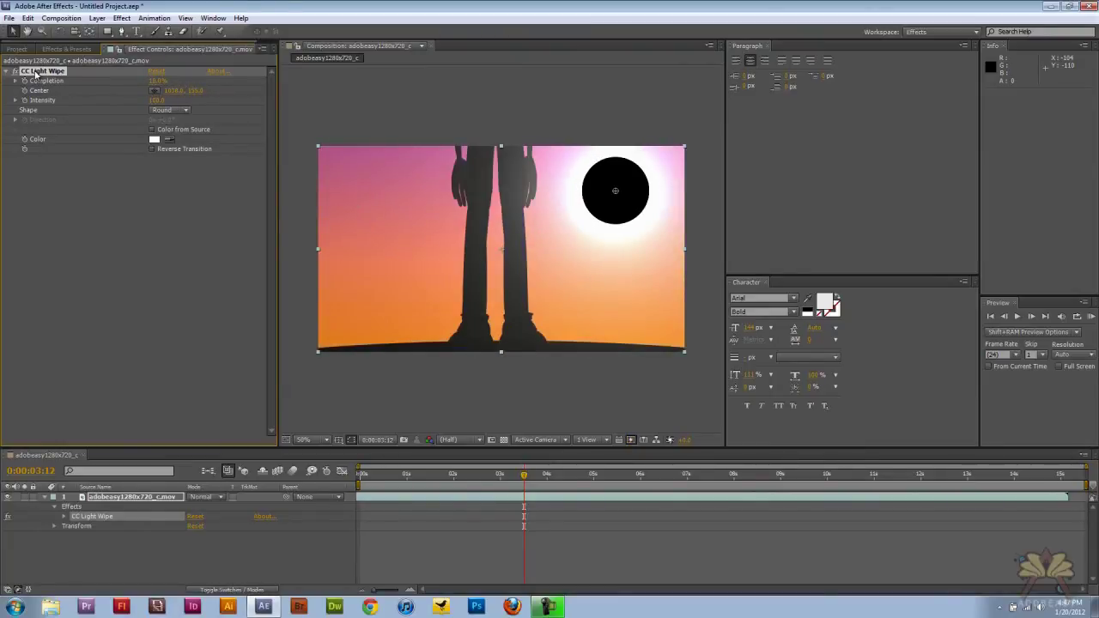
{"action": "key", "text": "Delete"}
Step: Apply CC Radial ScaleWipe to the clip, test its Completion and Center, and delete the effect
{"action": "left_click", "coordinate": [66, 49]}
{"action": "left_click", "coordinate": [49, 353]}
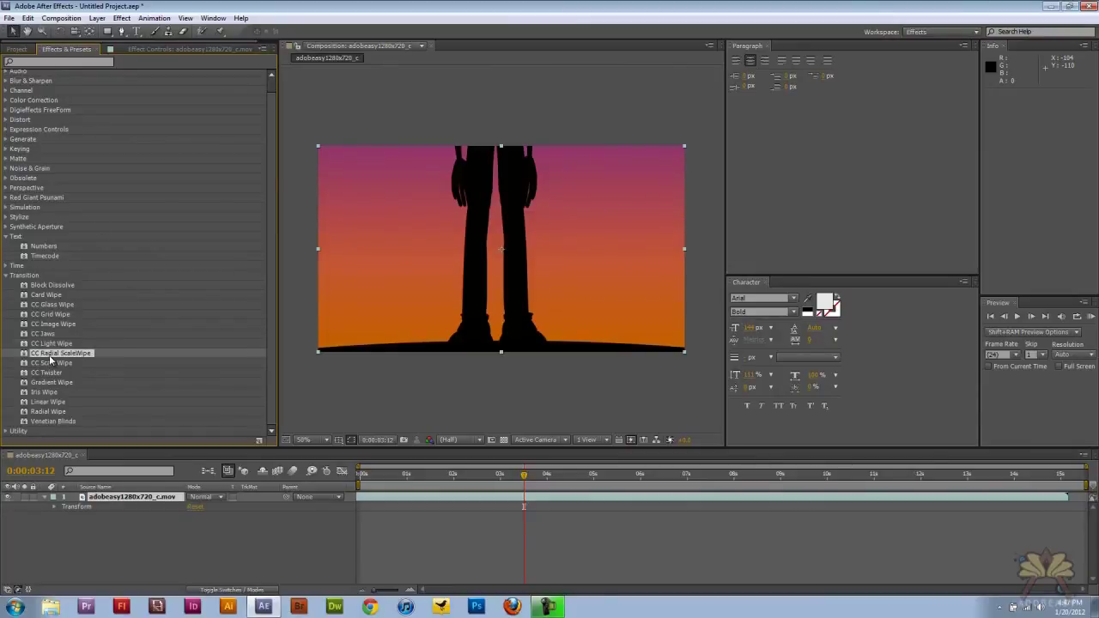
{"action": "left_click_drag", "start_coordinate": [77, 352], "coordinate": [505, 309]}
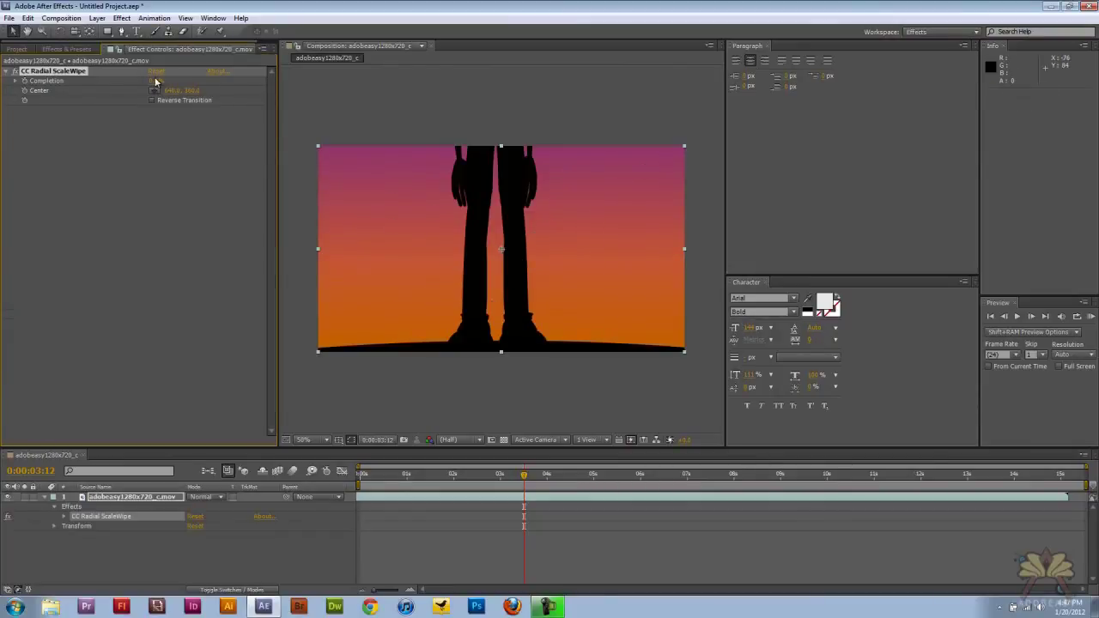
{"action": "left_click_drag", "start_coordinate": [154, 81], "coordinate": [58, 79]}
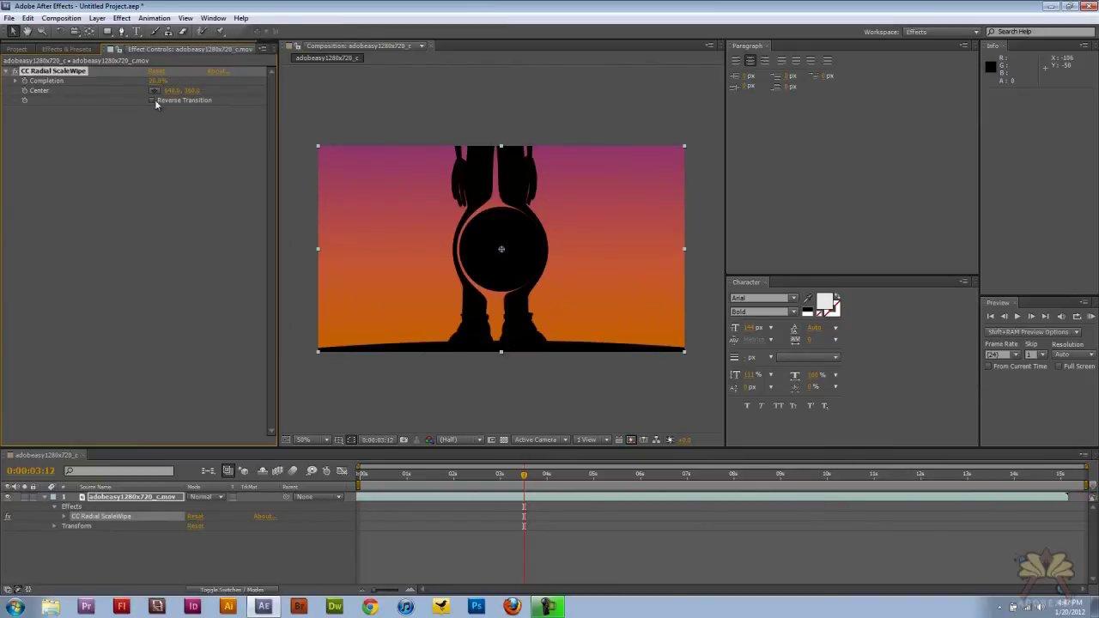
{"action": "left_click_drag", "start_coordinate": [157, 86], "coordinate": [468, 91]}
{"action": "left_click_drag", "start_coordinate": [194, 90], "coordinate": [219, 102]}
{"action": "key", "text": "Delete"}
Step: Apply CC Scale Wipe to the clip, test its Stretch and Direction, and delete the effect
{"action": "left_click", "coordinate": [66, 49]}
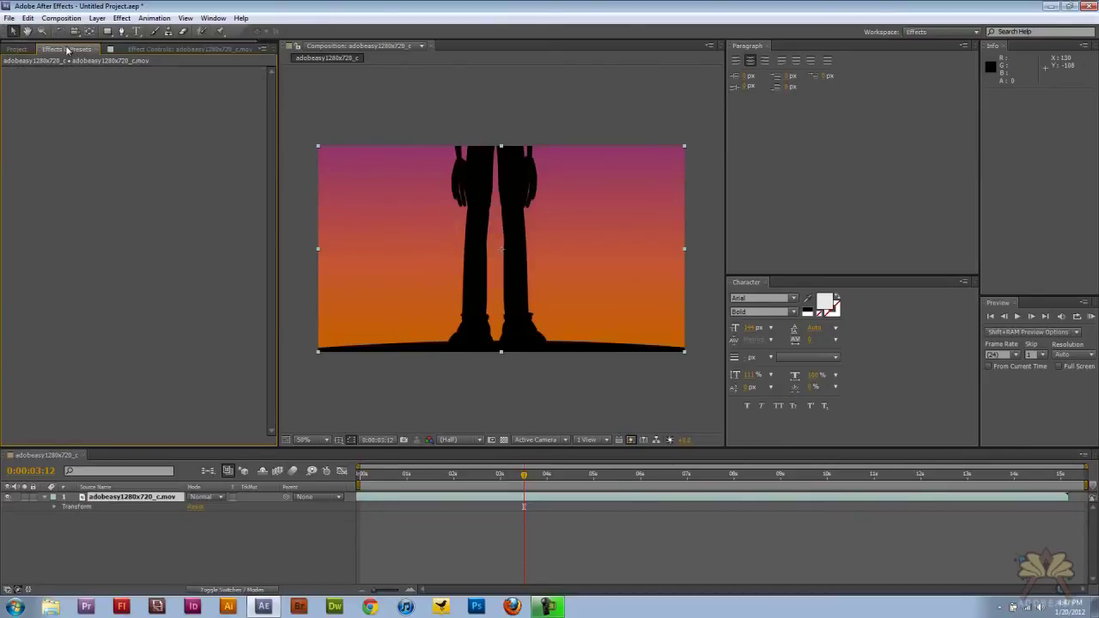
{"action": "left_click_drag", "start_coordinate": [57, 362], "coordinate": [430, 249]}
{"action": "left_click_drag", "start_coordinate": [158, 81], "coordinate": [167, 121]}
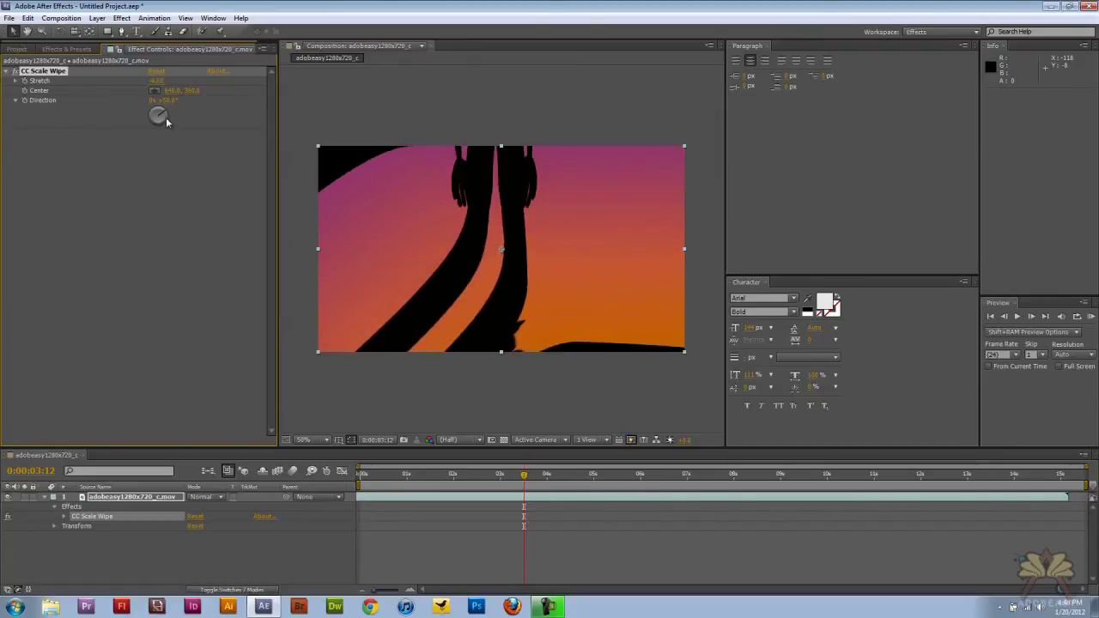
{"action": "key", "text": "ctrl+z"}
{"action": "key", "text": "Delete"}
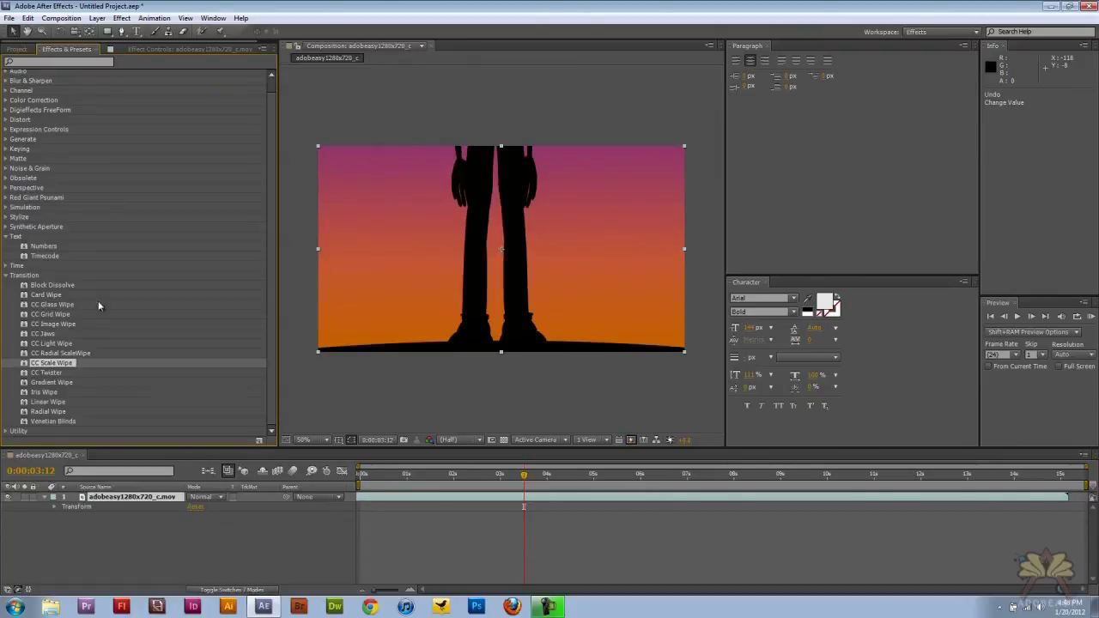
Step: Apply CC Twister to the clip, test its Completion, and delete the effect
{"action": "left_click_drag", "start_coordinate": [46, 373], "coordinate": [439, 254]}
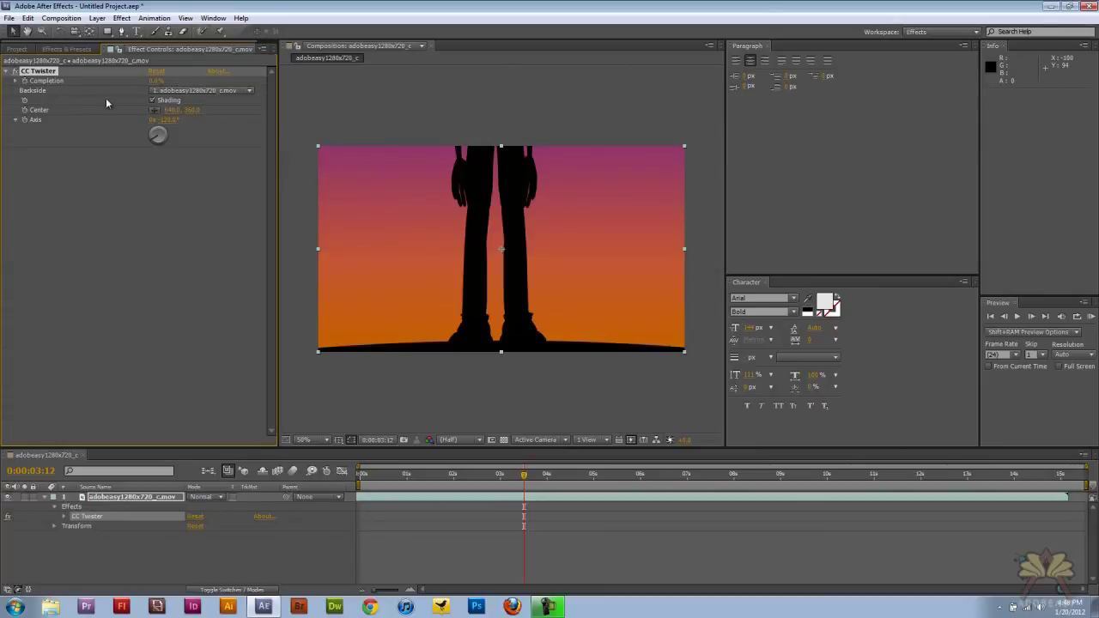
{"action": "left_click_drag", "start_coordinate": [160, 82], "coordinate": [203, 99]}
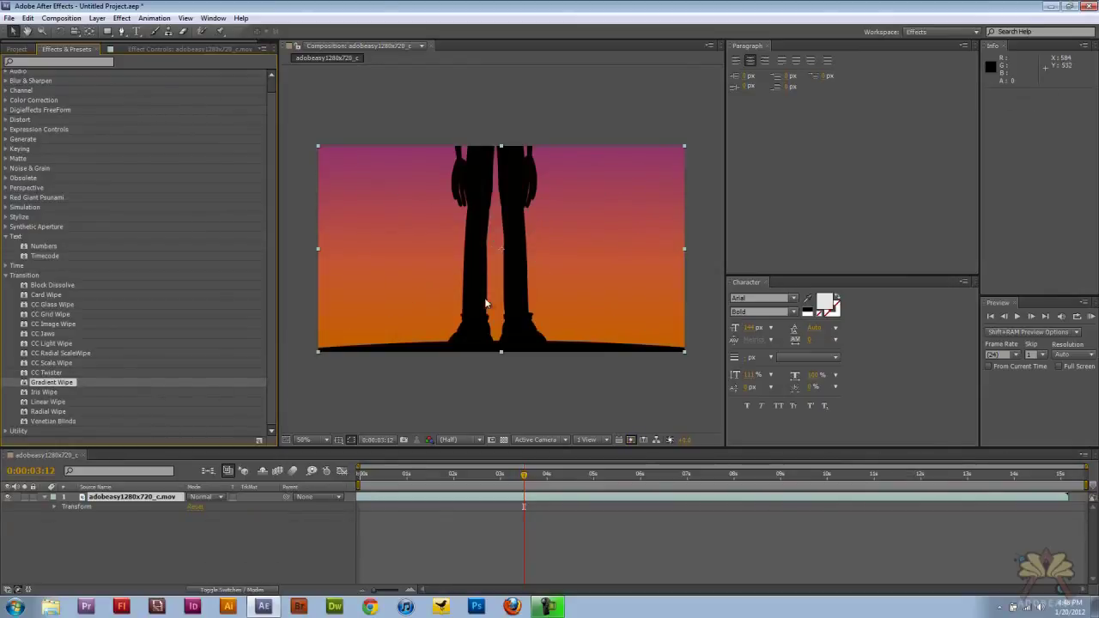
Step: Apply Gradient Wipe to the clip, test its Transition Completion, undo the change, and delete the effect
{"action": "double_click", "coordinate": [54, 384]}
{"action": "left_click_drag", "start_coordinate": [155, 81], "coordinate": [180, 85]}
{"action": "key", "text": "ctrl+z"}
{"action": "key", "text": "Delete"}
Step: Apply Iris Wipe to the clip, test its Iris Points, Outer Radius, Feather and Iris Center, and delete the effect
{"action": "left_click", "coordinate": [66, 49]}
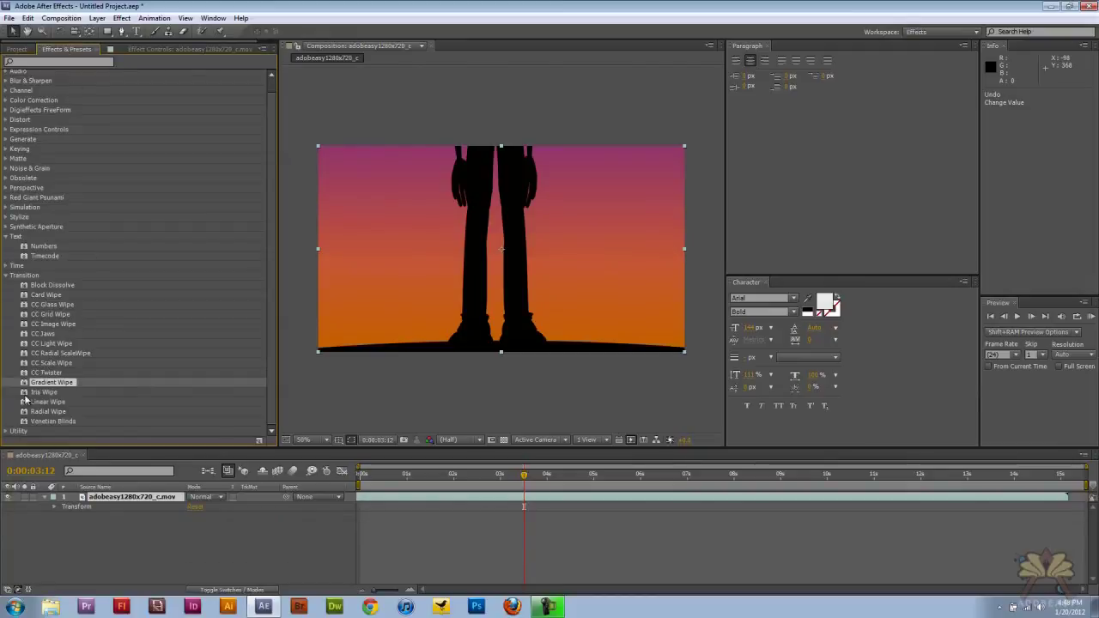
{"action": "left_click", "coordinate": [41, 393]}
{"action": "left_click_drag", "start_coordinate": [44, 393], "coordinate": [401, 255]}
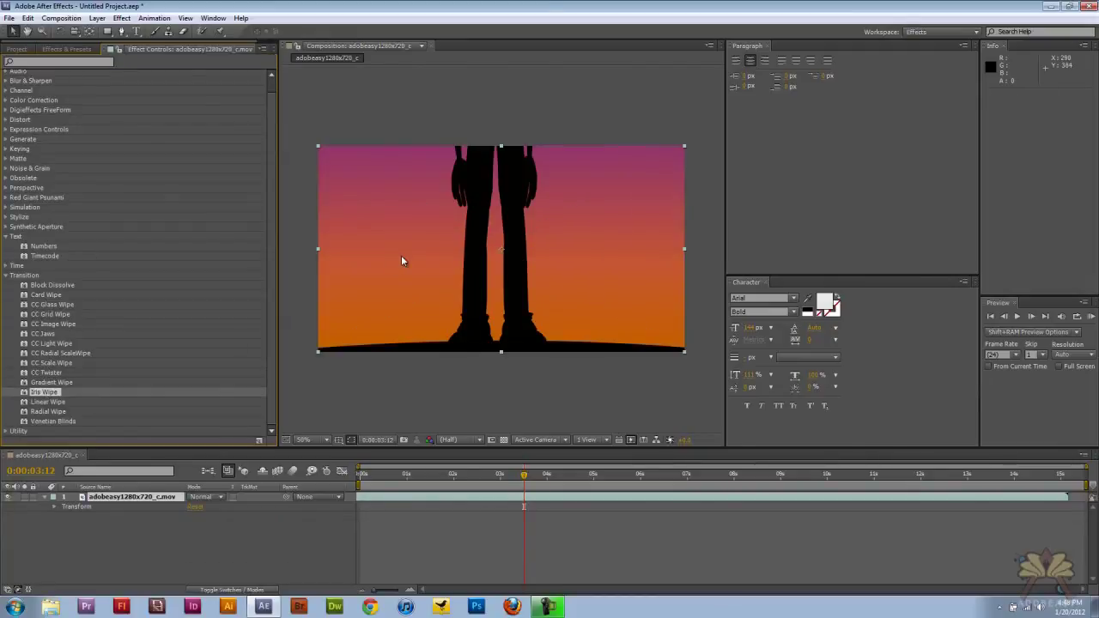
{"action": "left_click_drag", "start_coordinate": [155, 90], "coordinate": [177, 91]}
{"action": "left_click_drag", "start_coordinate": [157, 100], "coordinate": [343, 140]}
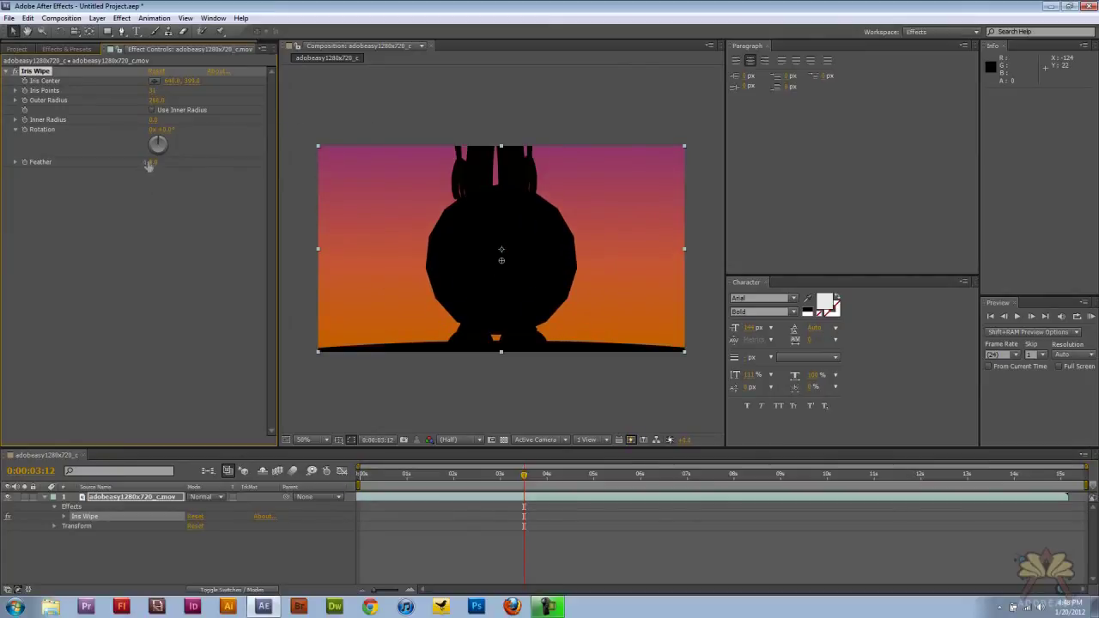
{"action": "left_click_drag", "start_coordinate": [154, 162], "coordinate": [161, 133]}
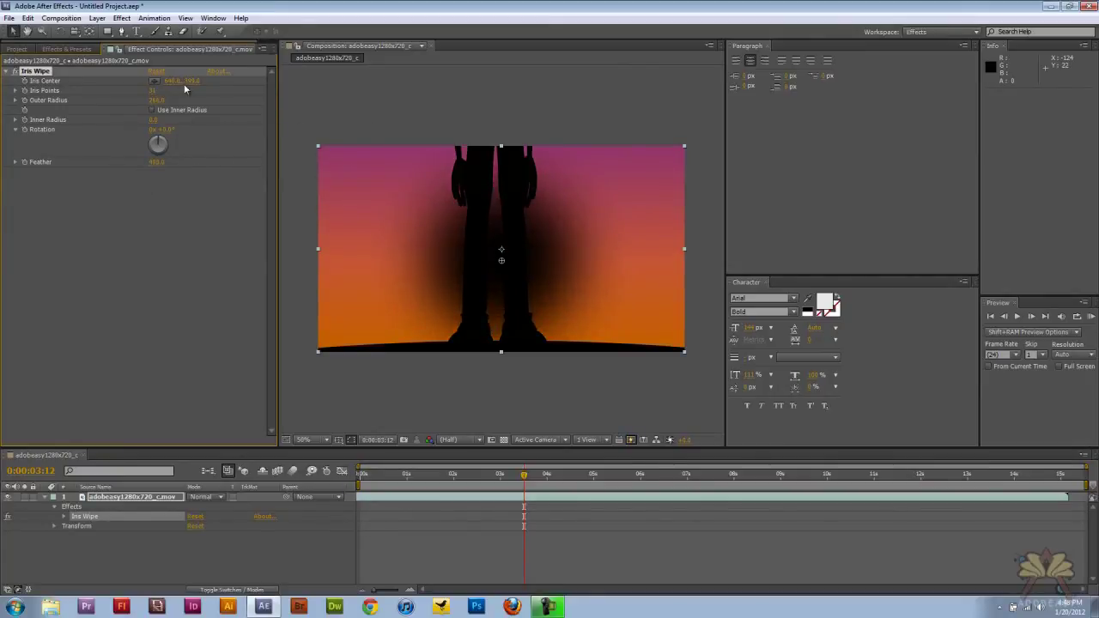
{"action": "left_click_drag", "start_coordinate": [184, 83], "coordinate": [159, 104]}
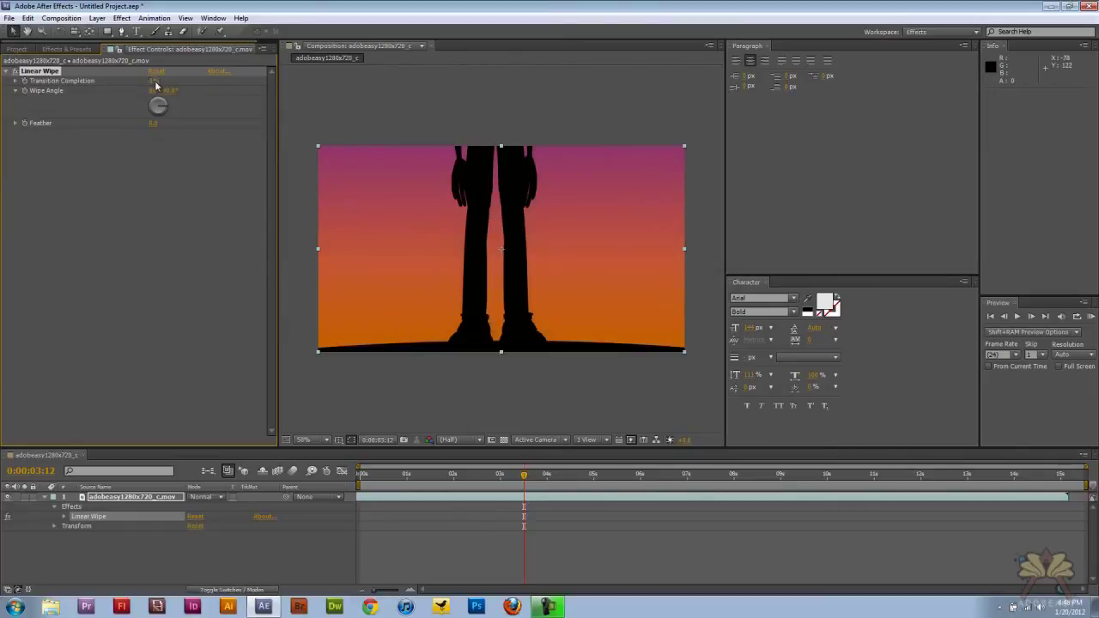
Step: Test the Linear Wipe's Transition Completion on the clip and delete the effect
{"action": "left_click_drag", "start_coordinate": [152, 86], "coordinate": [196, 87]}
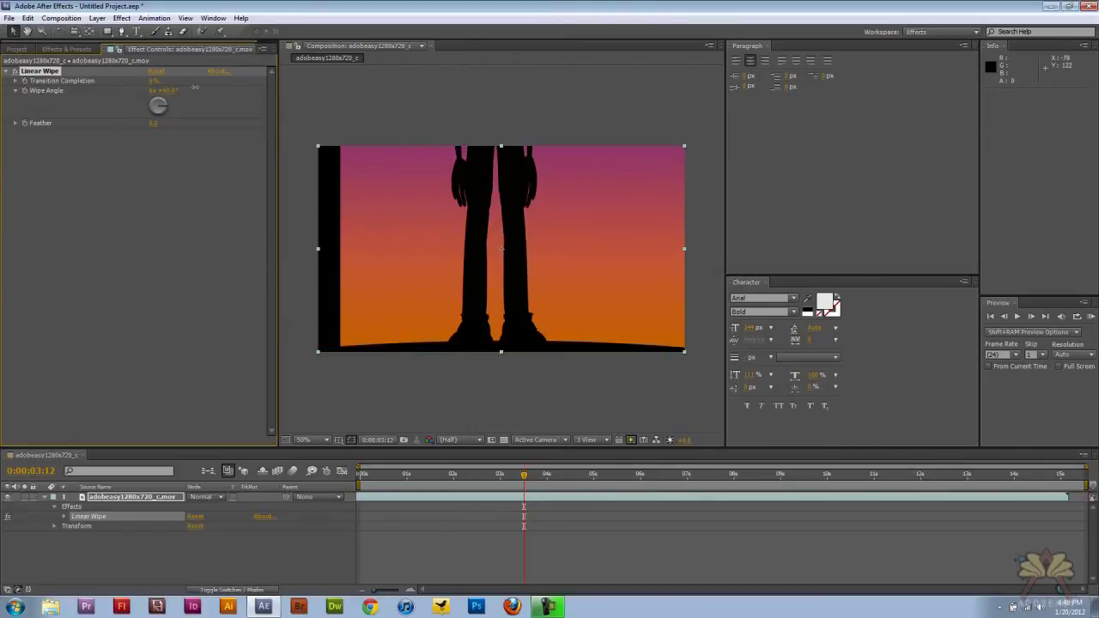
{"action": "key", "text": "Delete"}
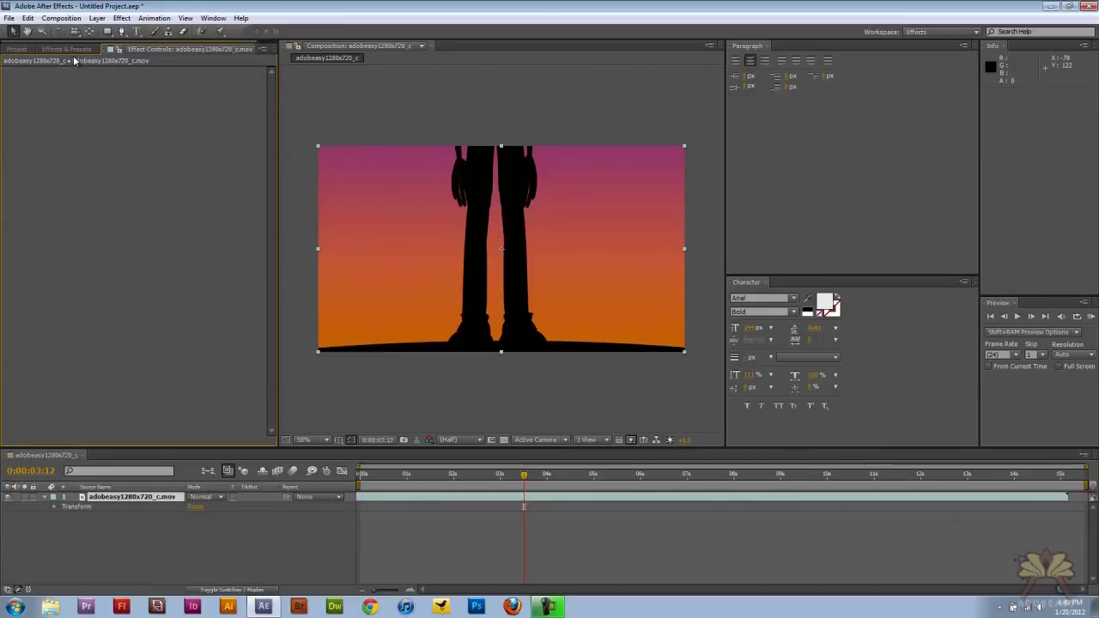
Step: Apply Venetian Blinds to the clip, test different Transition Completion amounts, delete the effect, and return to the effects list
{"action": "left_click", "coordinate": [69, 49]}
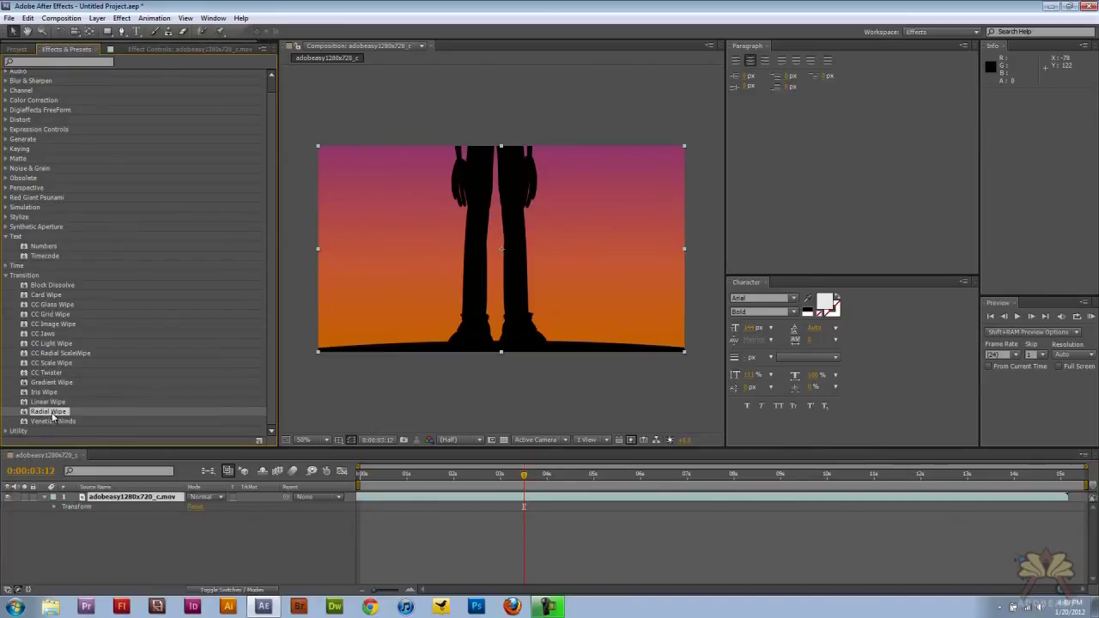
{"action": "left_click_drag", "start_coordinate": [53, 416], "coordinate": [567, 281]}
{"action": "mouse_move", "coordinate": [154, 80]}
{"action": "left_mouse_down"}
{"action": "mouse_move", "coordinate": [239, 86]}
{"action": "mouse_move", "coordinate": [171, 81]}
{"action": "left_mouse_up"}
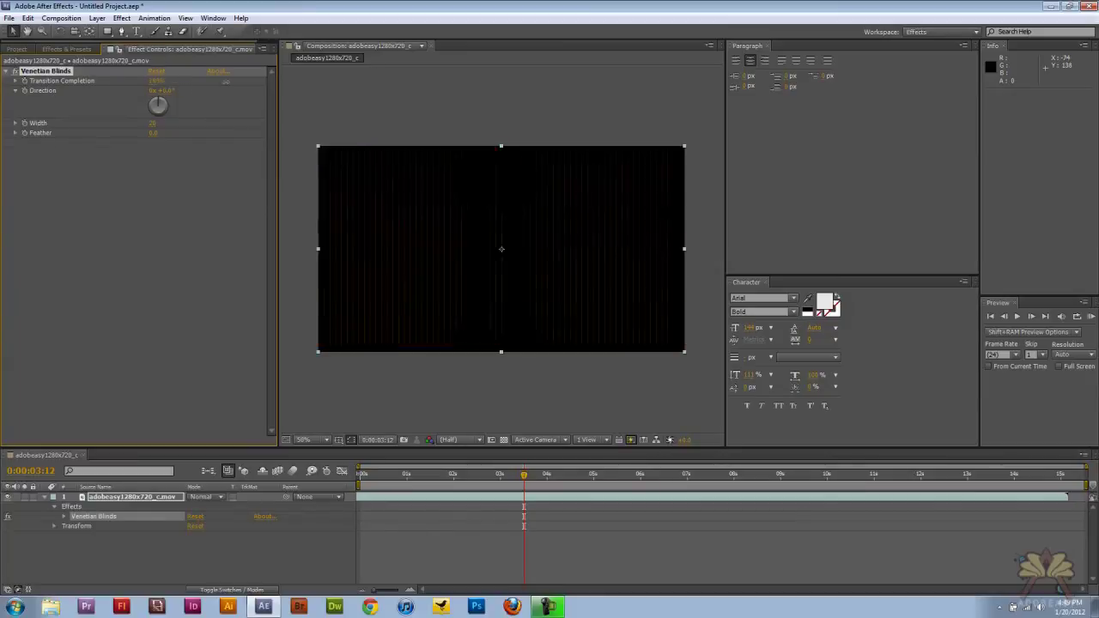
{"action": "mouse_move", "coordinate": [226, 82]}
{"action": "left_mouse_down"}
{"action": "mouse_move", "coordinate": [234, 85]}
{"action": "mouse_move", "coordinate": [209, 86]}
{"action": "left_mouse_up"}
{"action": "left_click", "coordinate": [60, 51]}
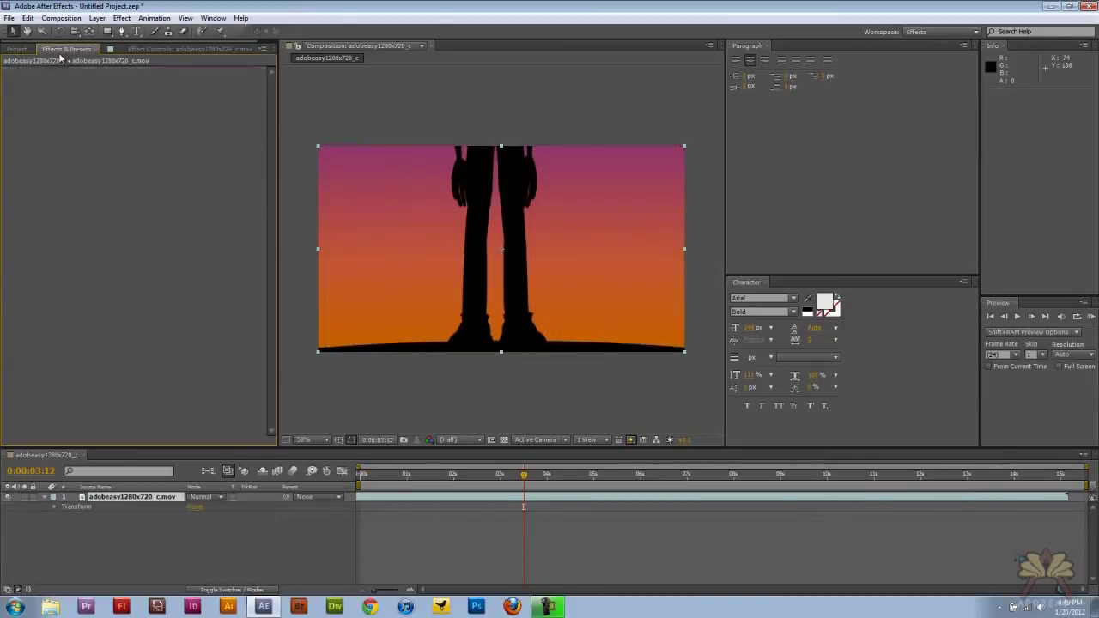
{"action": "left_click", "coordinate": [61, 50]}
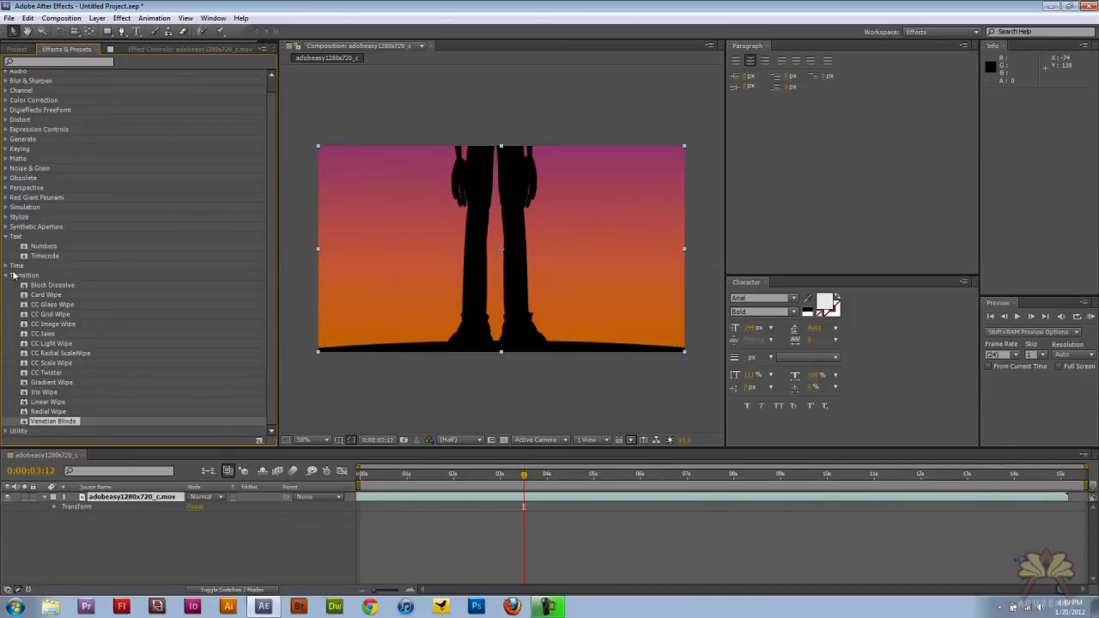